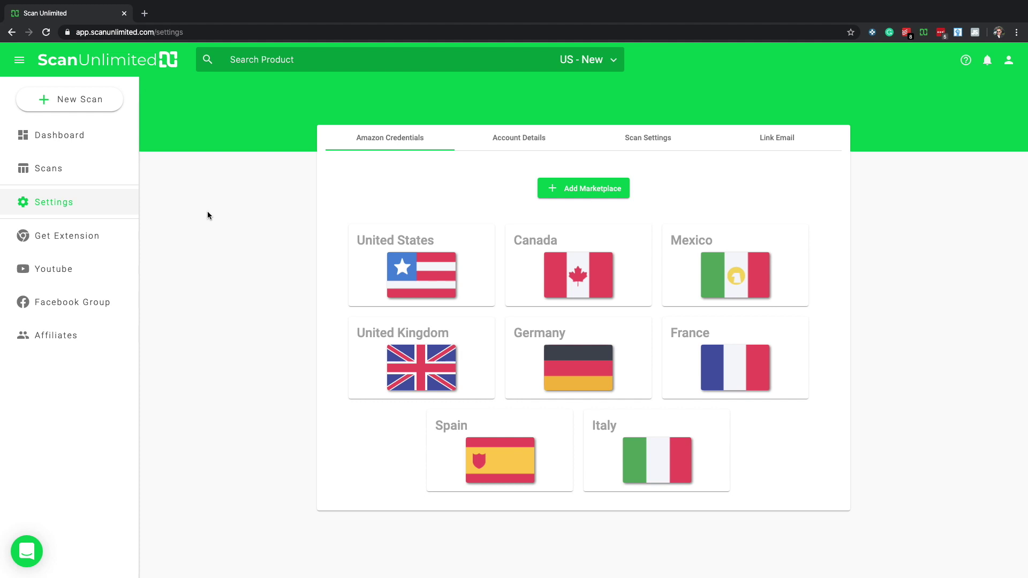
Switch to the productlist workbook in Excel and go to the last row of the product list.
key(super+Tab)
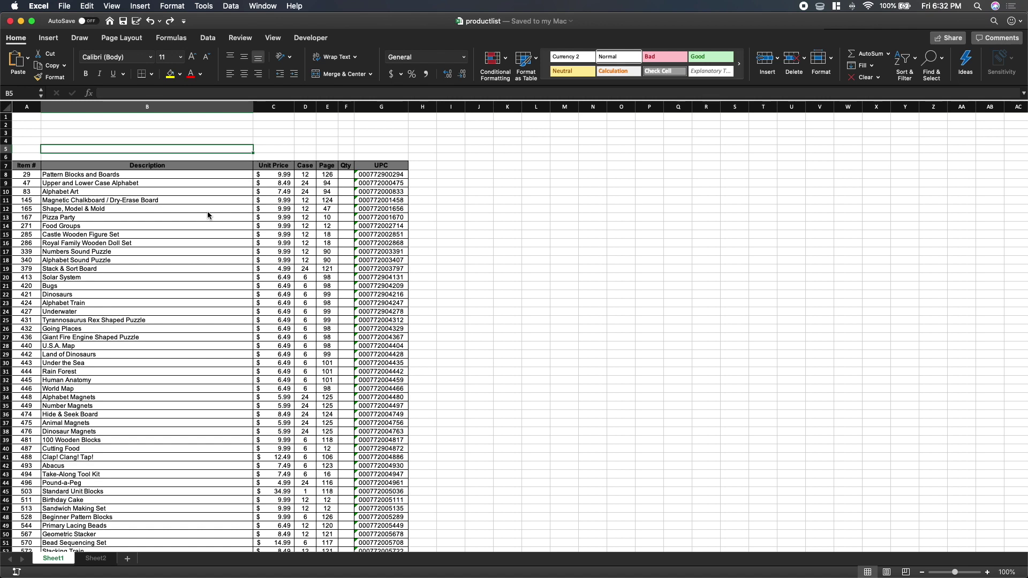
key(Down)
key(Down)
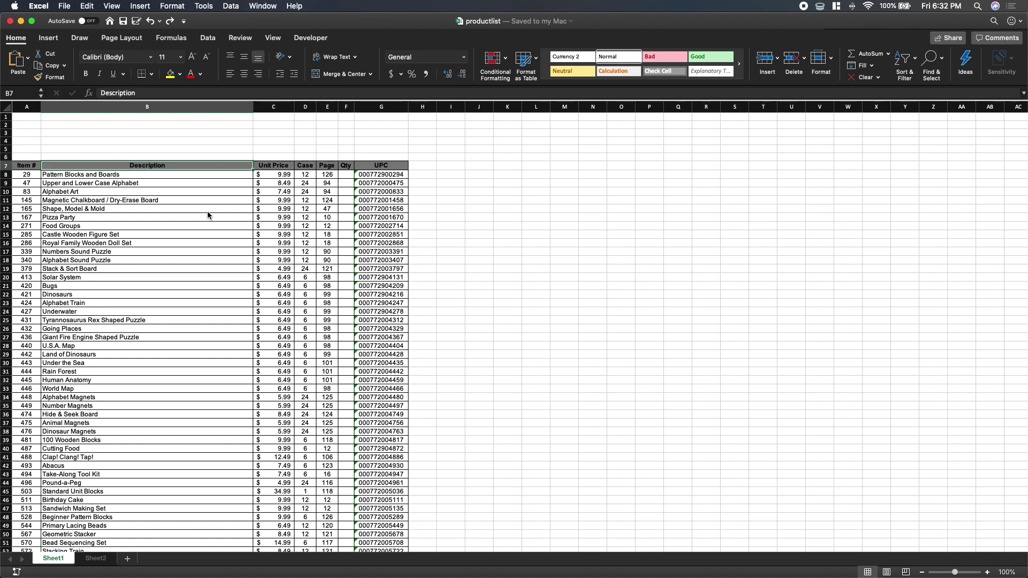
key(ctrl+Down)
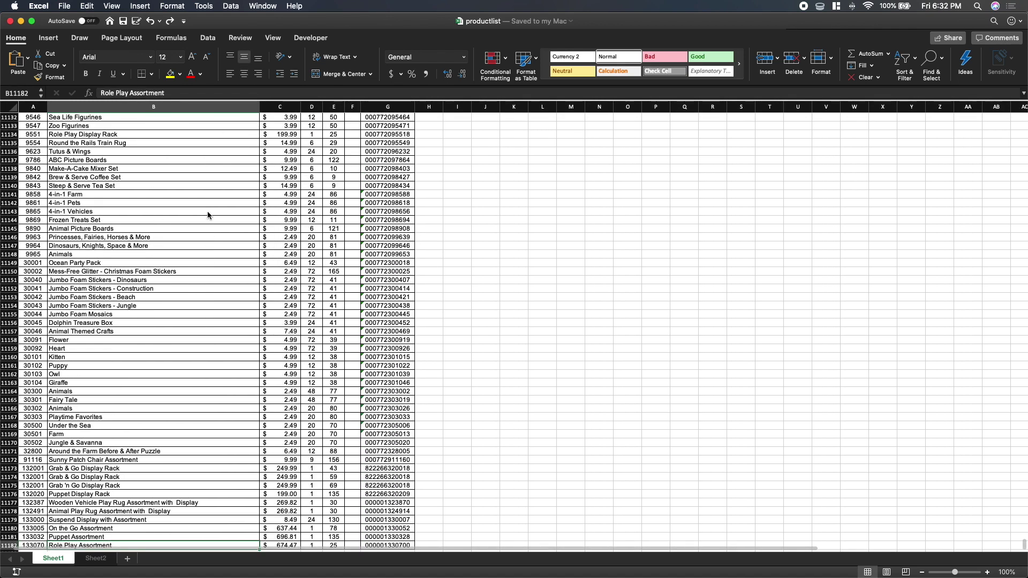
key(Down)
key(Down)
key(Up)
key(Up)
key(Left)
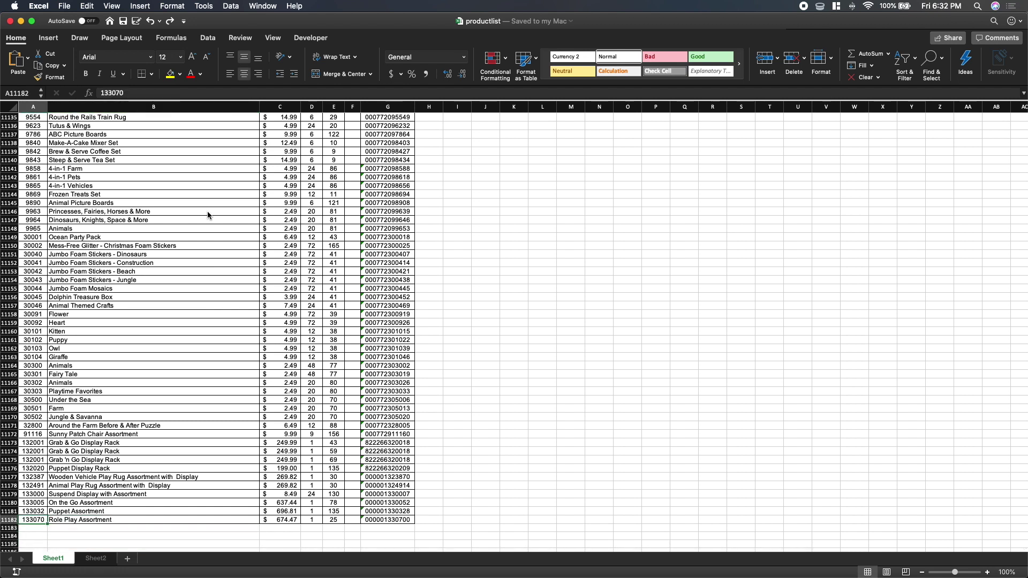
Check the rows directly below the last product for stray content, including the cell under its description.
key(Down)
key(Down)
scroll(208, 214, down, 5)
scroll(207, 215, down, 2)
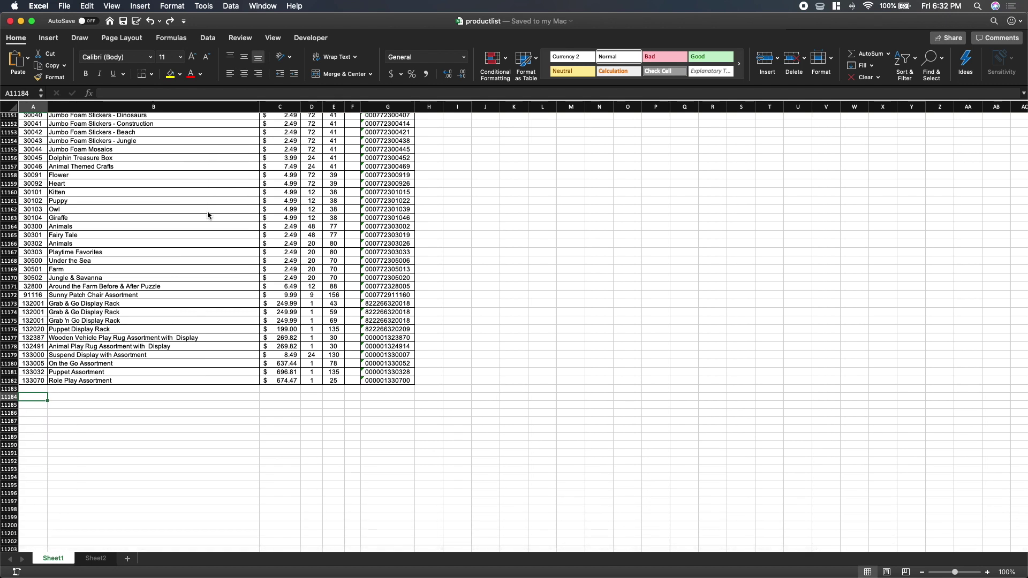
scroll(208, 215, down, 1)
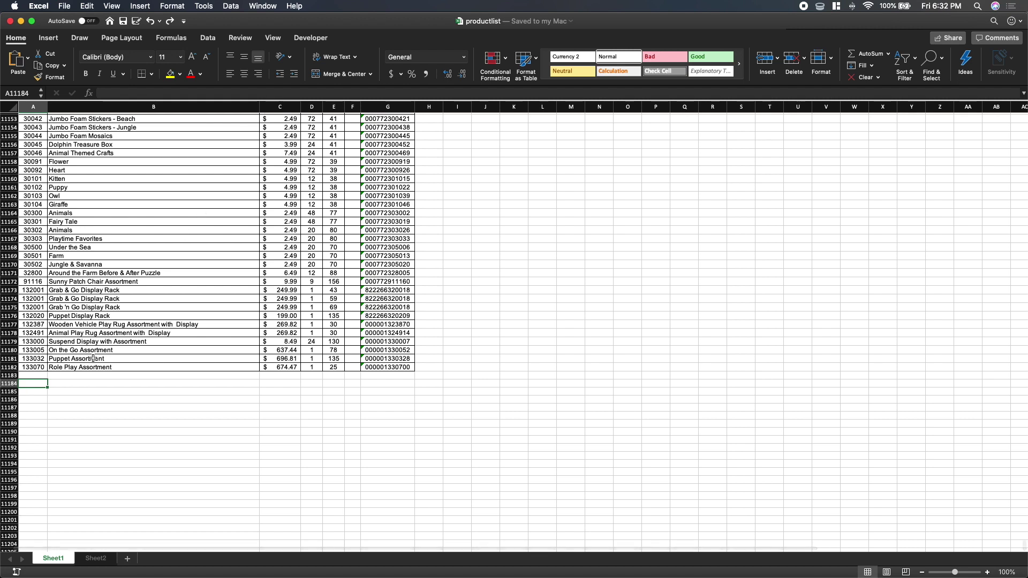
click(63, 376)
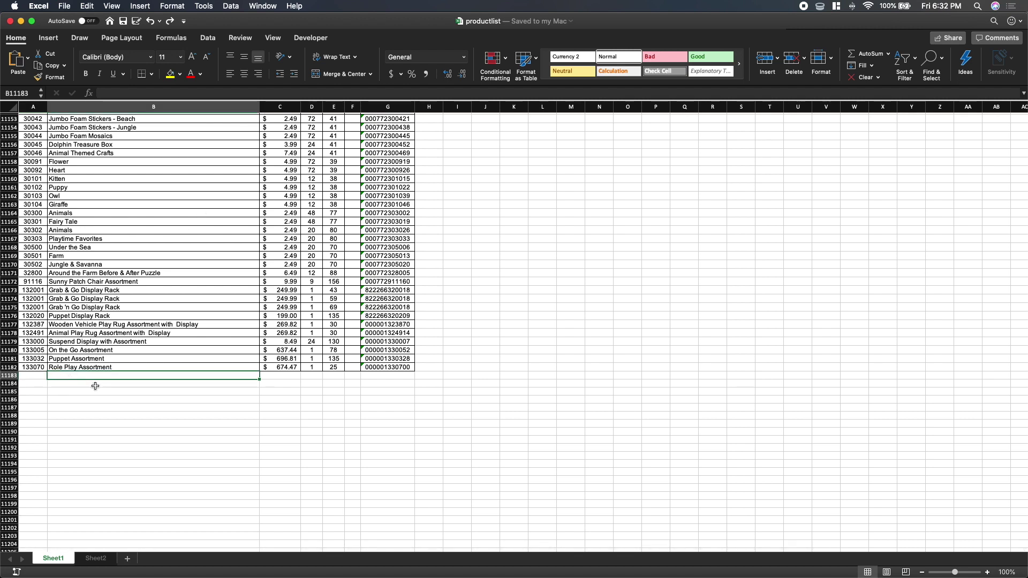
double_click(166, 378)
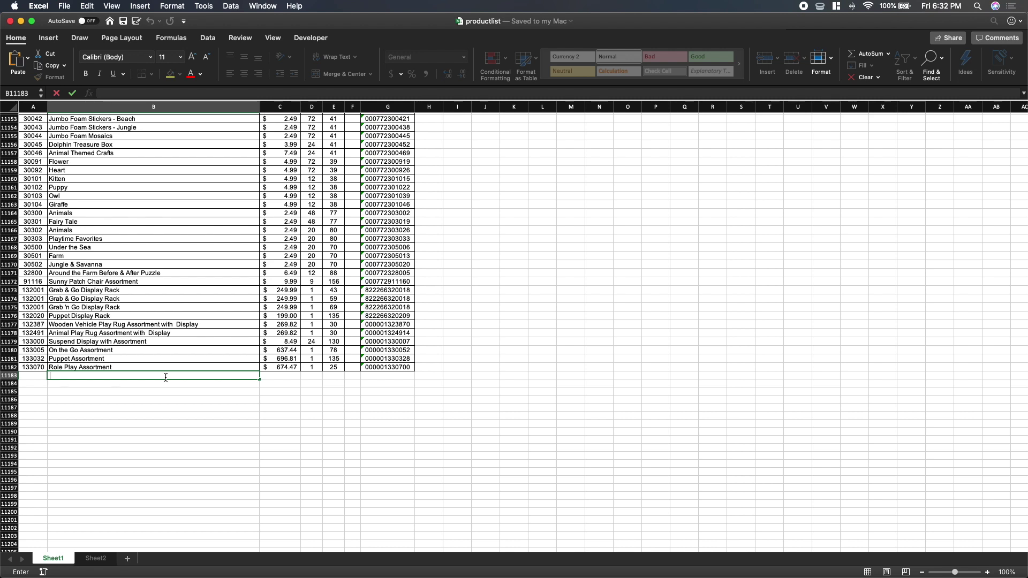
key(Escape)
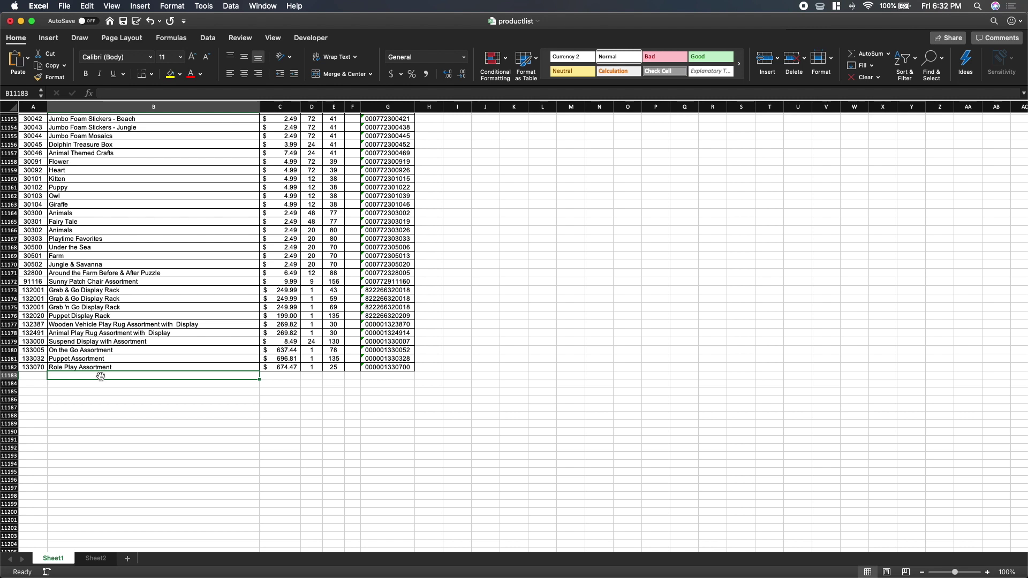
Enter 0 in each cell of the UPC column from G11183 to G11196, below the last product.
click(384, 377)
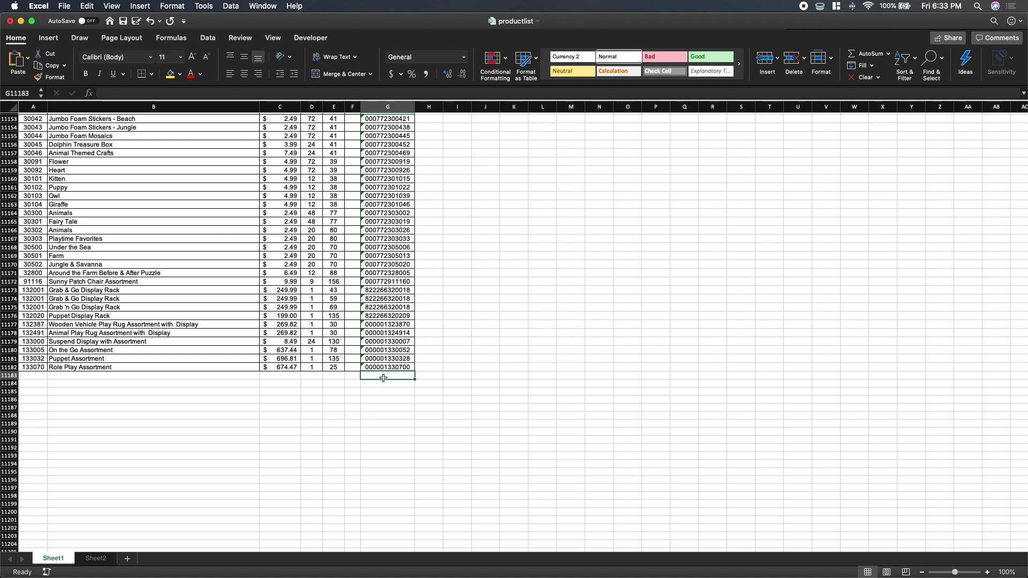
text(0)
key(Return)
text(0)
key(Return)
text(0)
key(Return)
text(0 0 0 0 0 0 0 0 0)
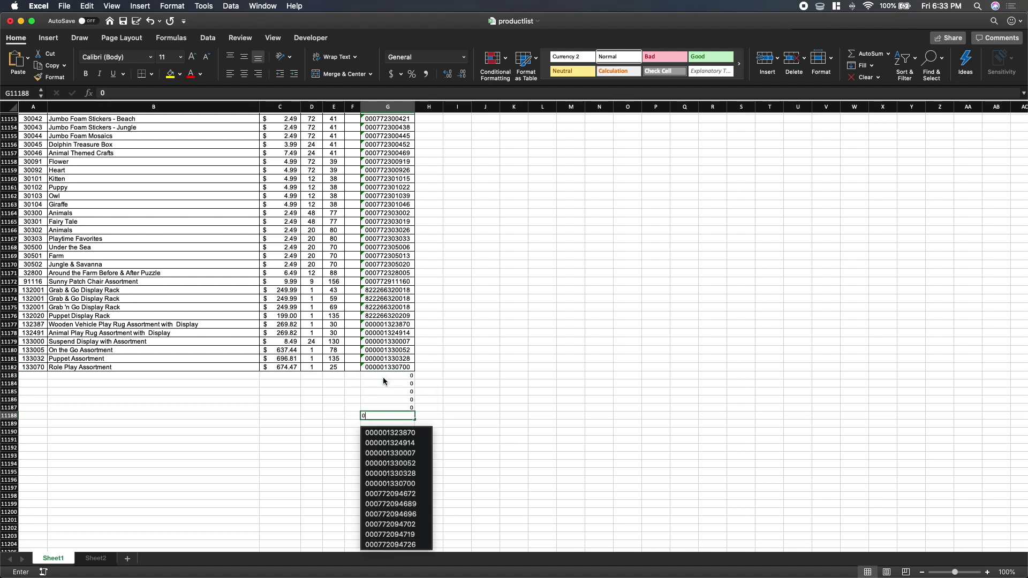
text( 0 0)
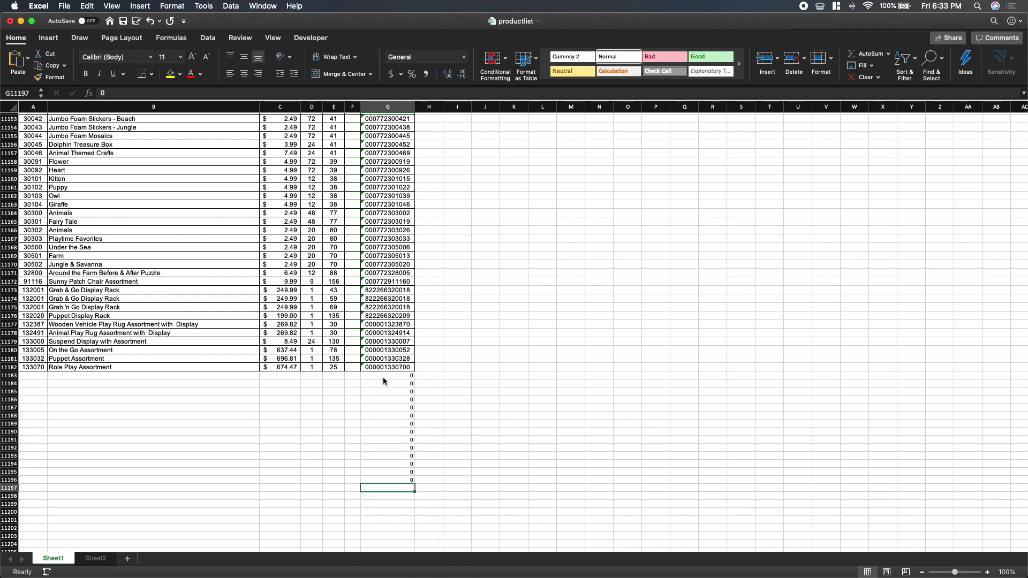
Examine the extra zero-filled rows below the product list across columns A to G.
click(383, 377)
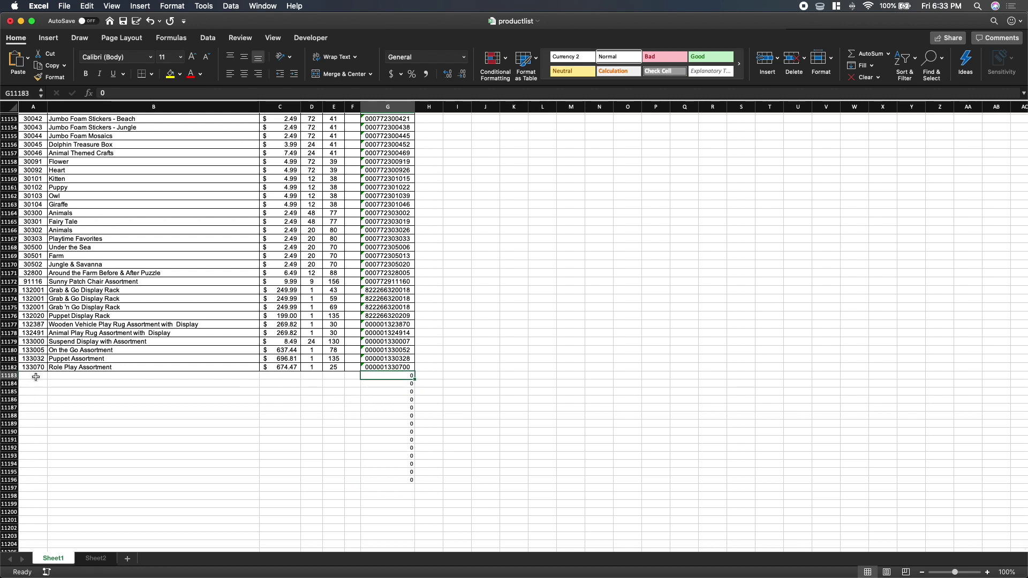
drag(37, 378, 416, 470)
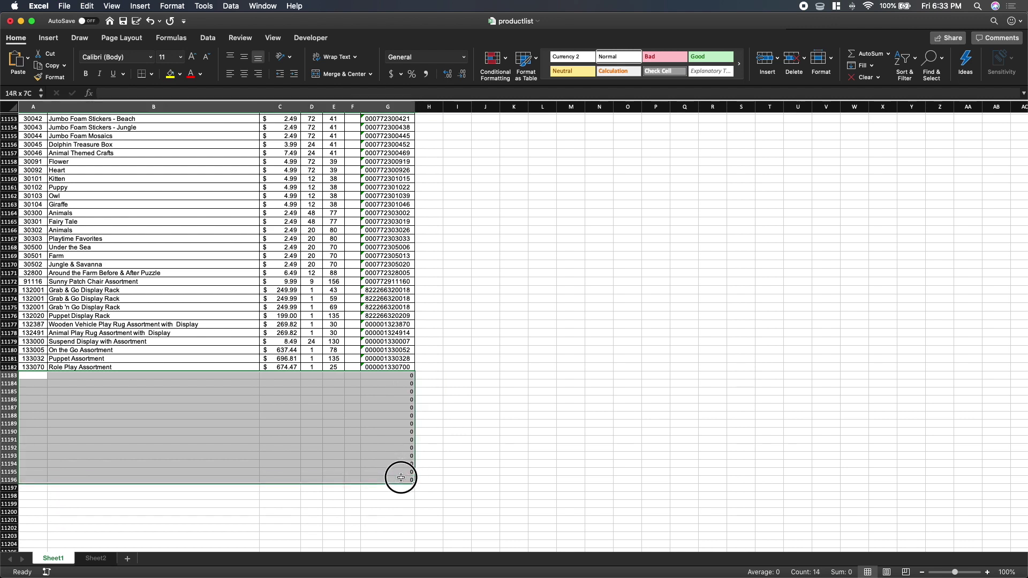
click(401, 479)
mouse_move(397, 378)
mouse_down()
mouse_move(397, 427)
mouse_move(378, 457)
mouse_move(388, 486)
mouse_move(384, 380)
mouse_up()
click(388, 486)
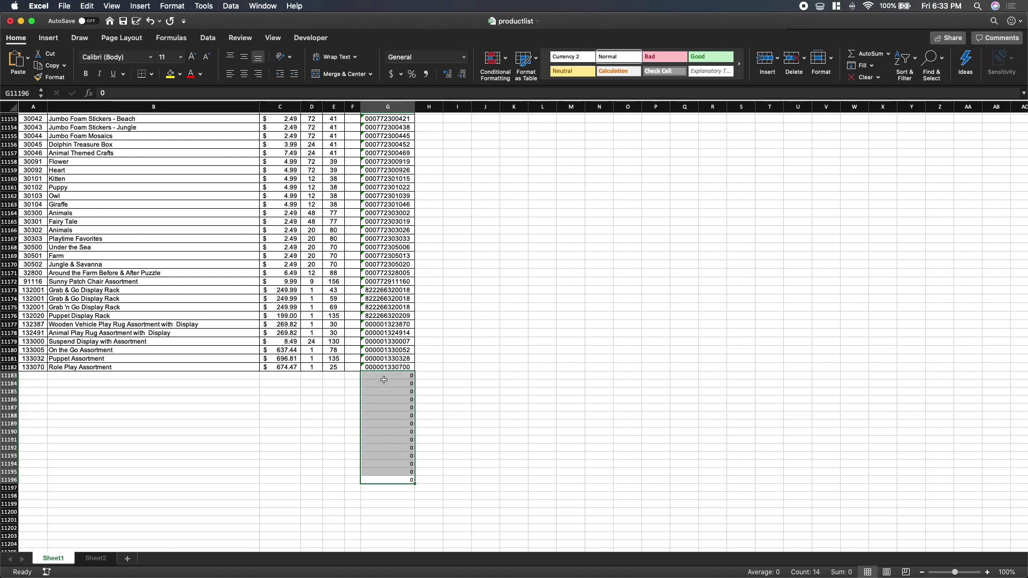
click(383, 380)
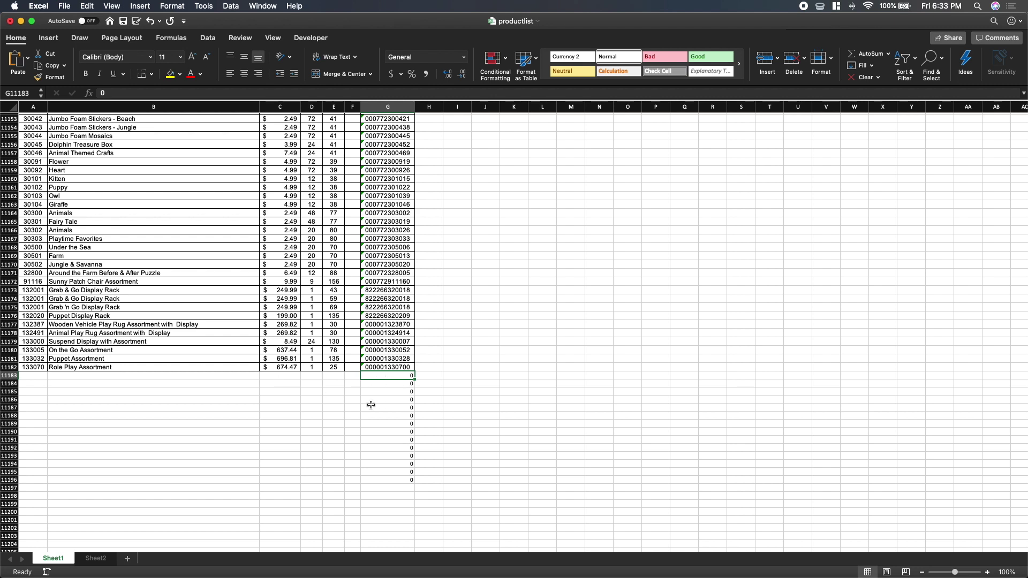
click(243, 398)
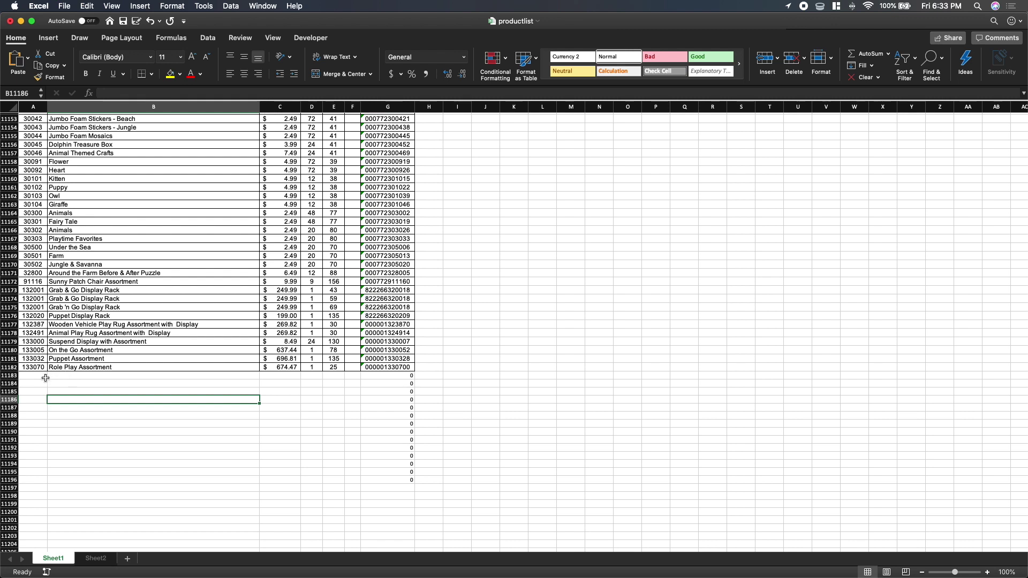
Delete every row from 11183 to the end of the sheet and save the workbook.
click(9, 375)
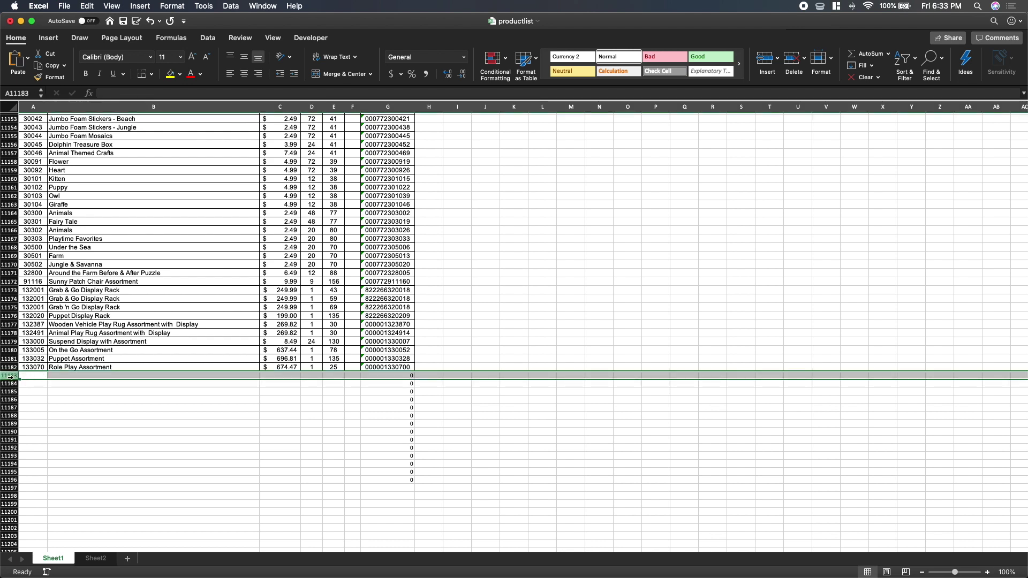
mouse_move(9, 377)
mouse_down()
mouse_move(7, 488)
mouse_move(10, 376)
mouse_up()
key(super+shift+Down)
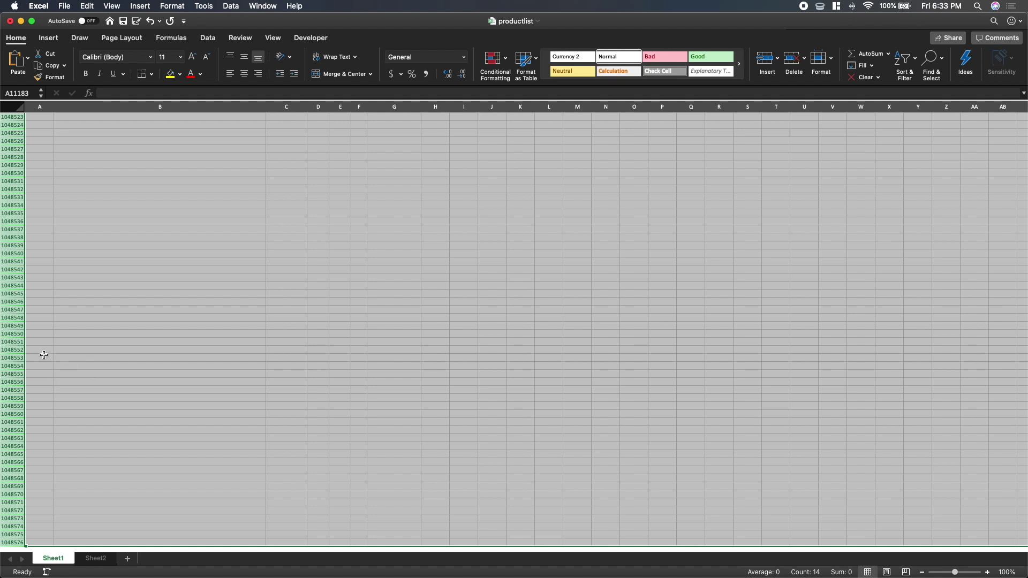
right_click(14, 366)
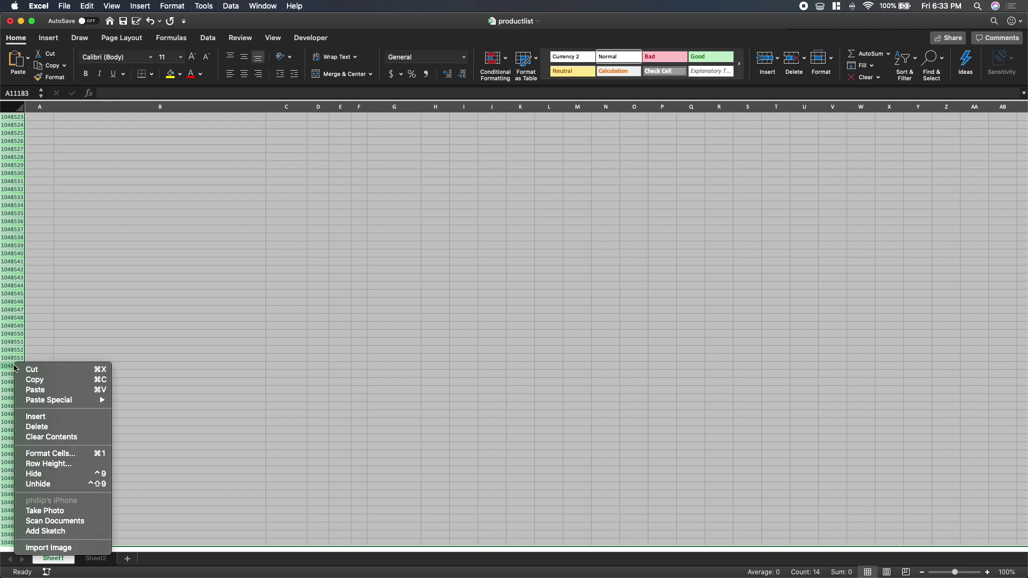
click(52, 426)
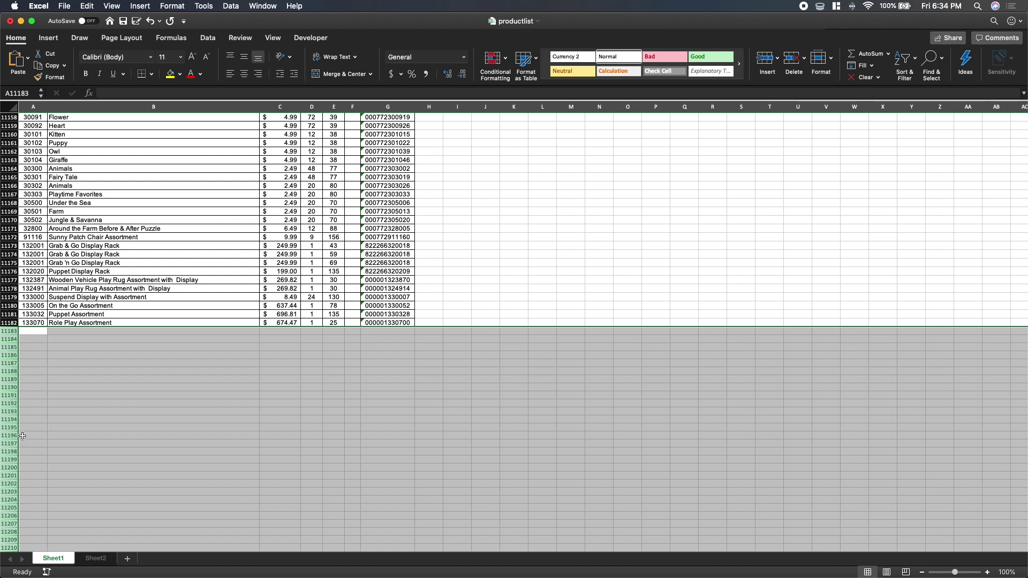
click(37, 333)
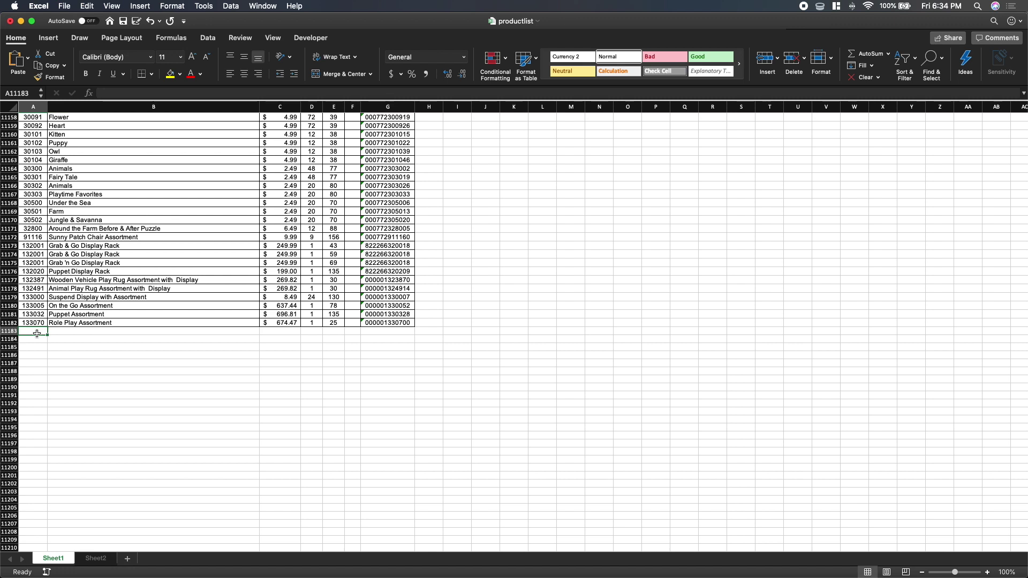
key(super+s)
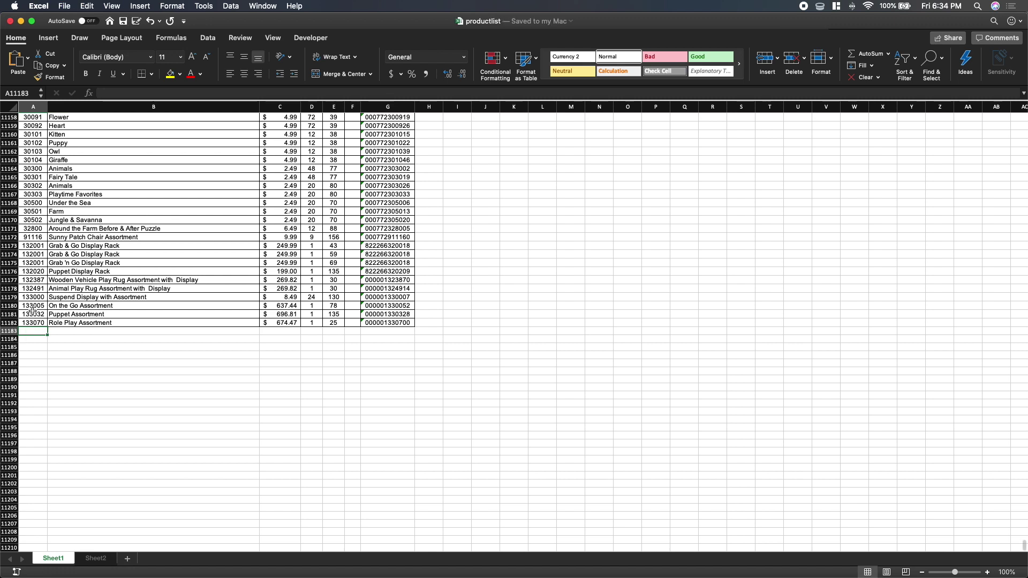
click(67, 6)
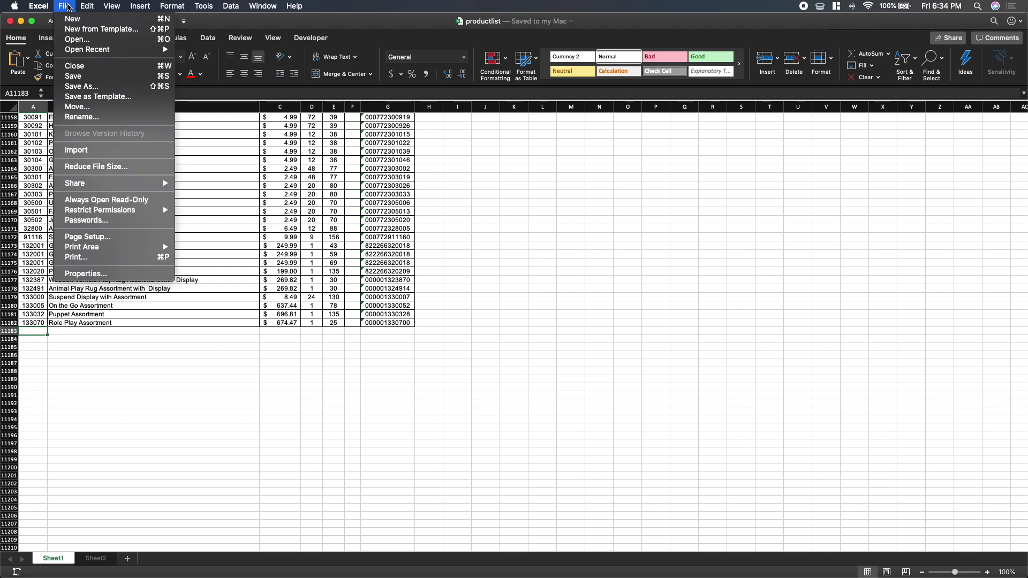
key(Escape)
click(79, 243)
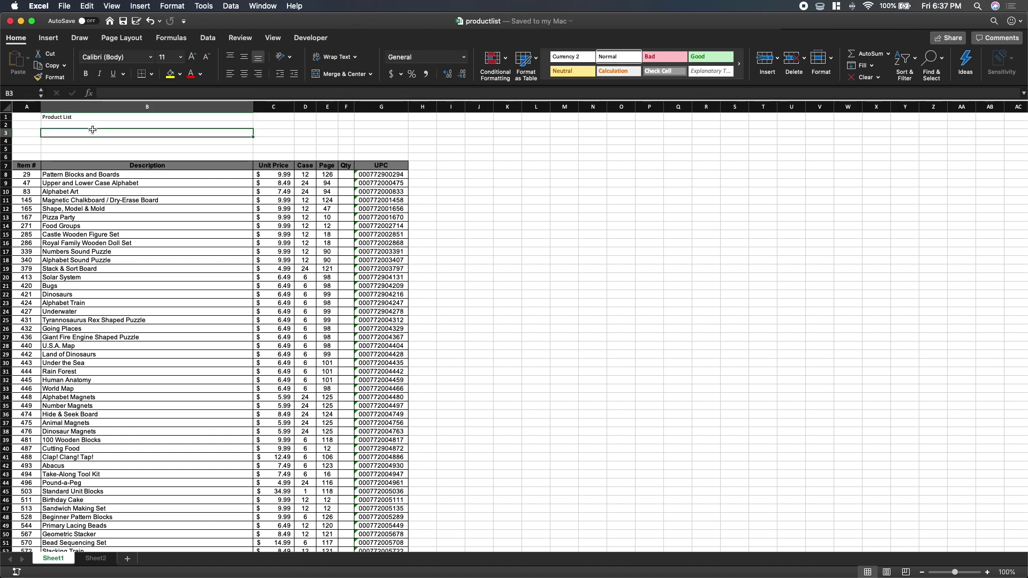
Compare the Product List title row 1 with the column header row 7 across columns A to G.
click(86, 117)
click(80, 117)
drag(36, 117, 366, 119)
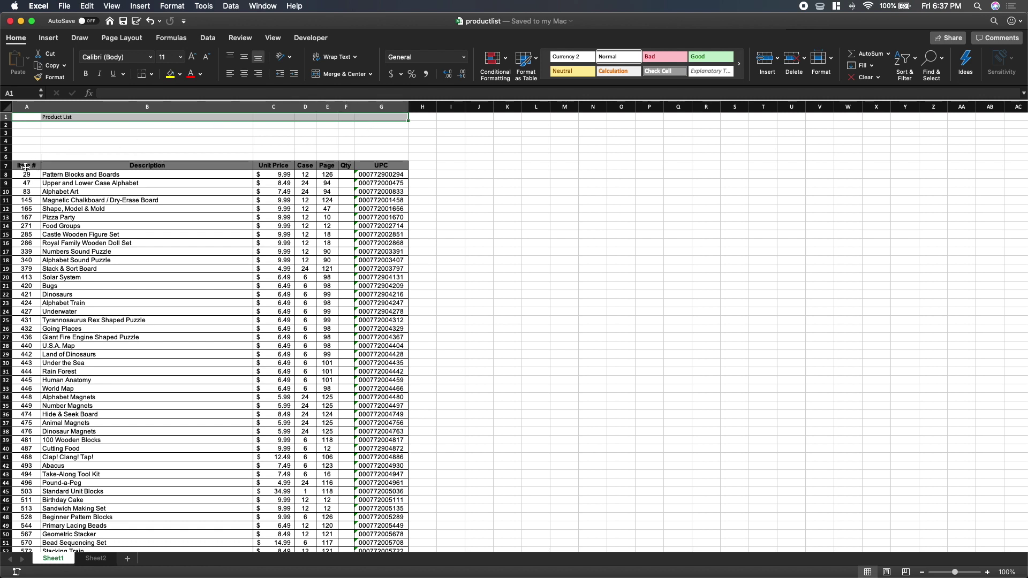
drag(35, 166, 364, 167)
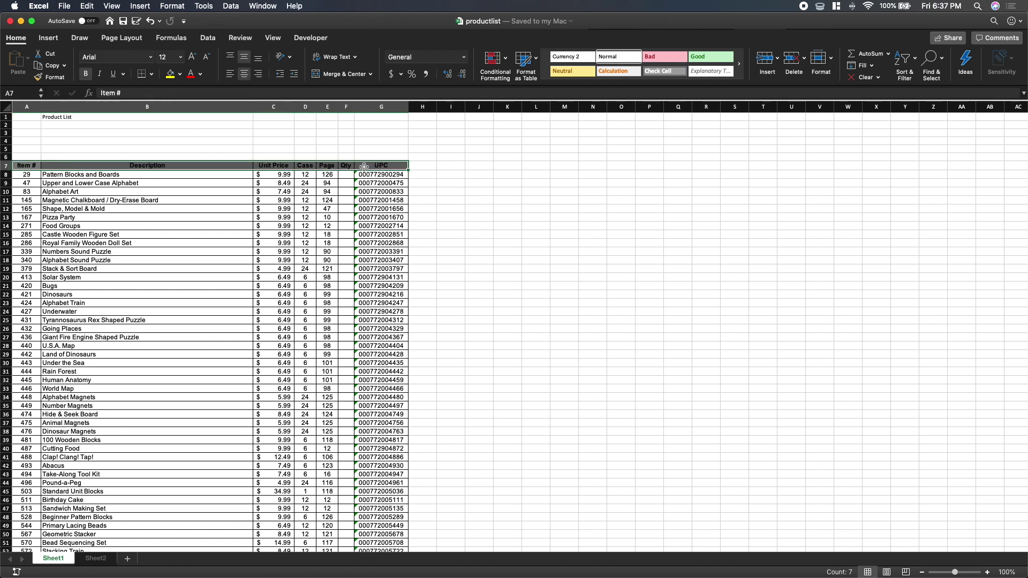
click(18, 118)
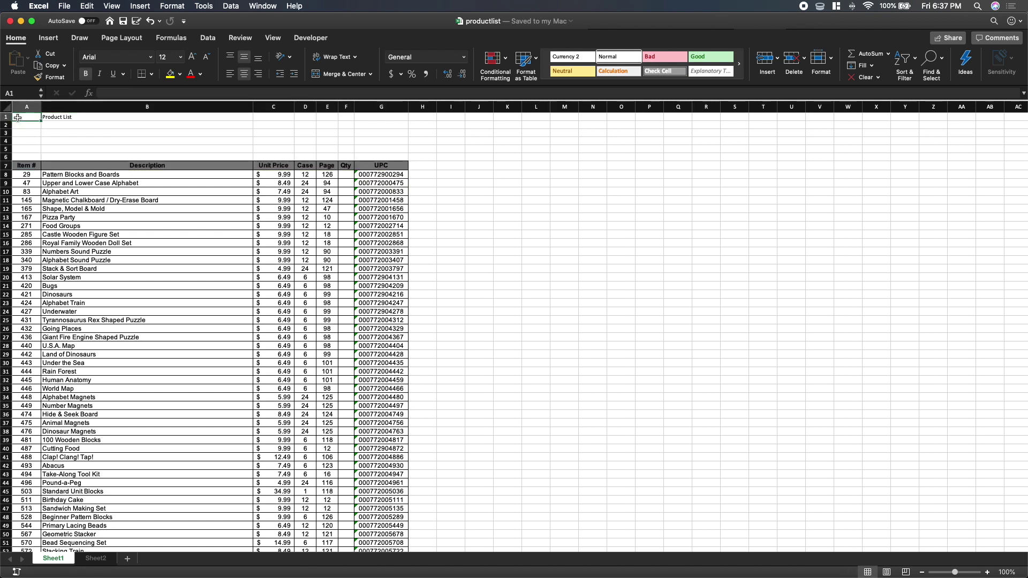
click(117, 132)
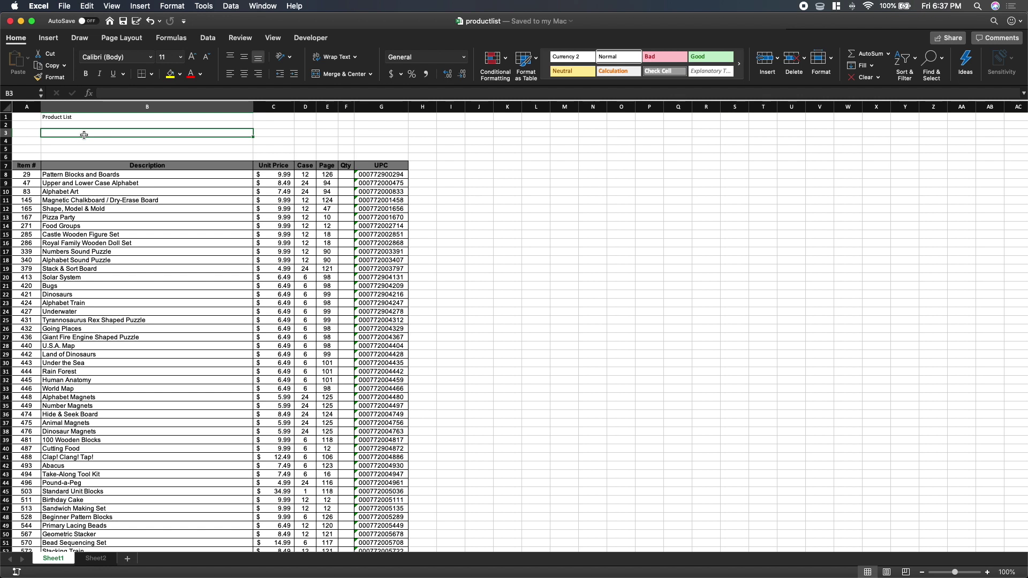
Switch to Scan Unlimited in the browser and start a new scan by uploading productlist.xlsx.
key(ctrl+Right)
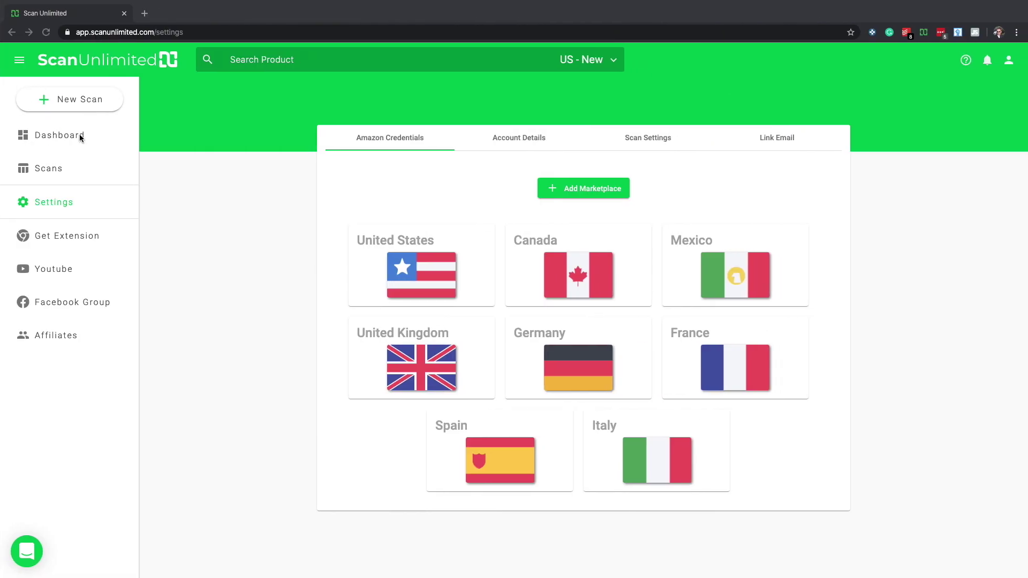
click(91, 105)
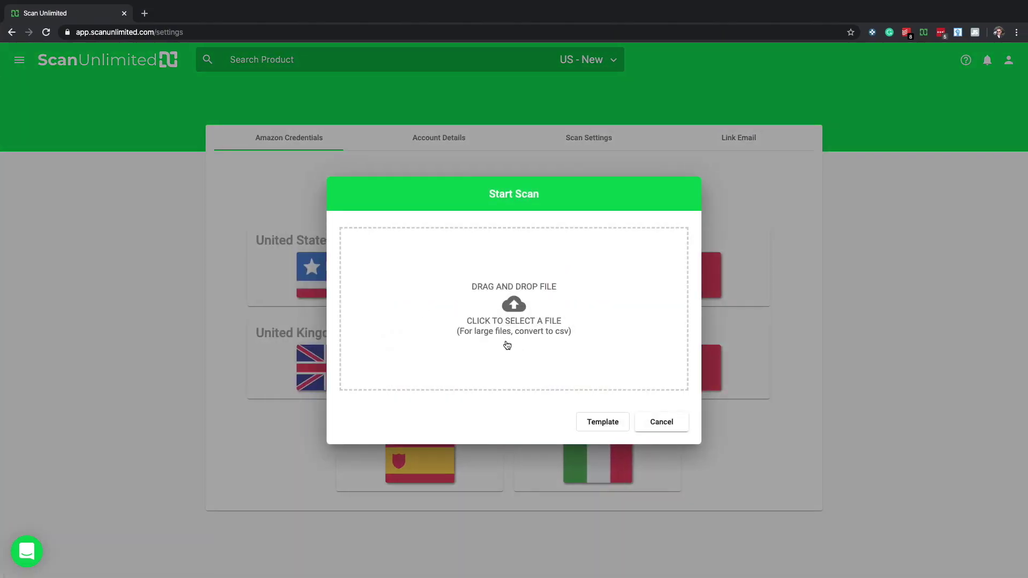
click(507, 345)
double_click(356, 46)
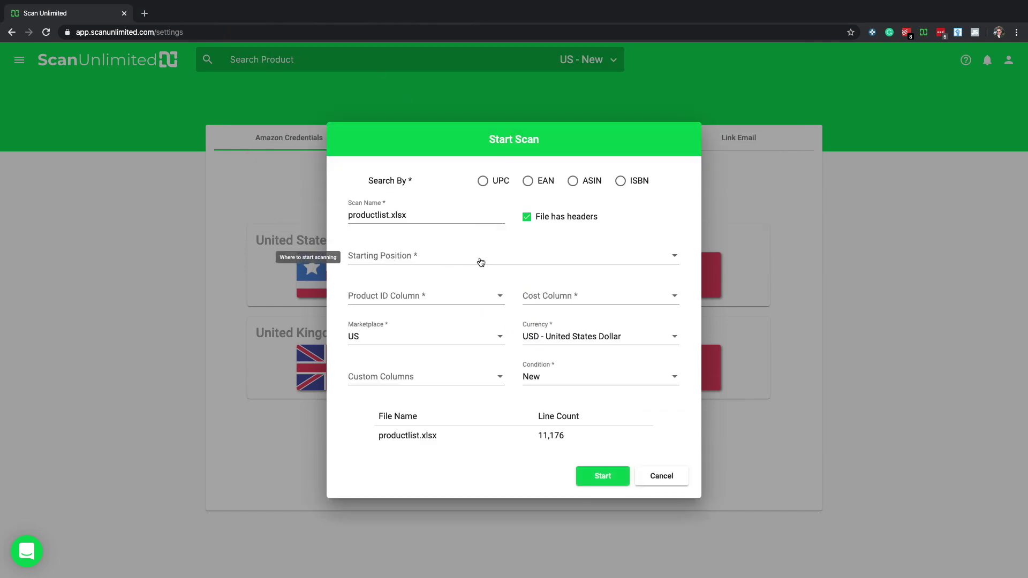
Compare the starting position choices with the product list in Excel and set the scan's Starting Position to Row 2, beginning with Item #.
click(480, 262)
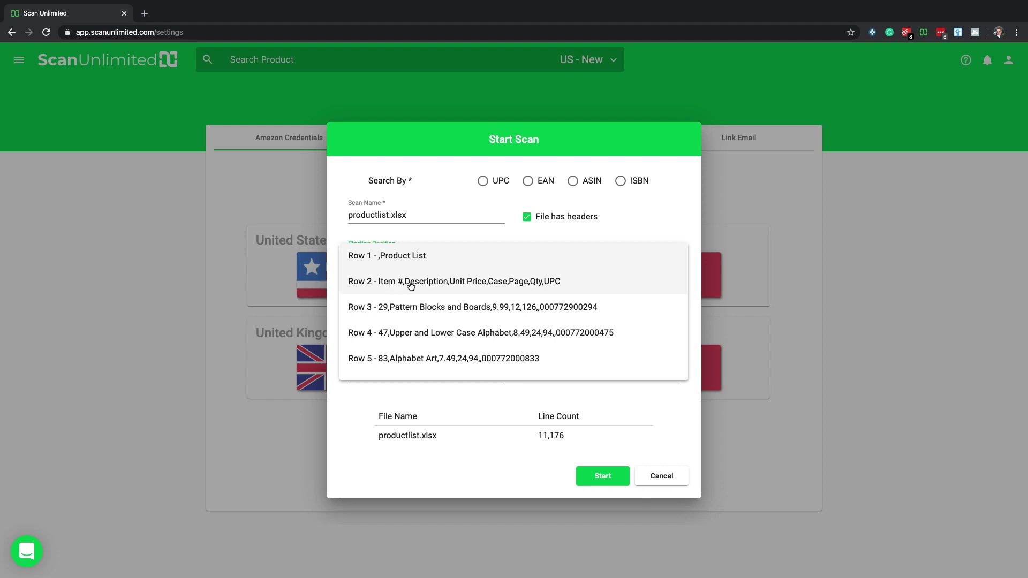
key(ctrl+Left)
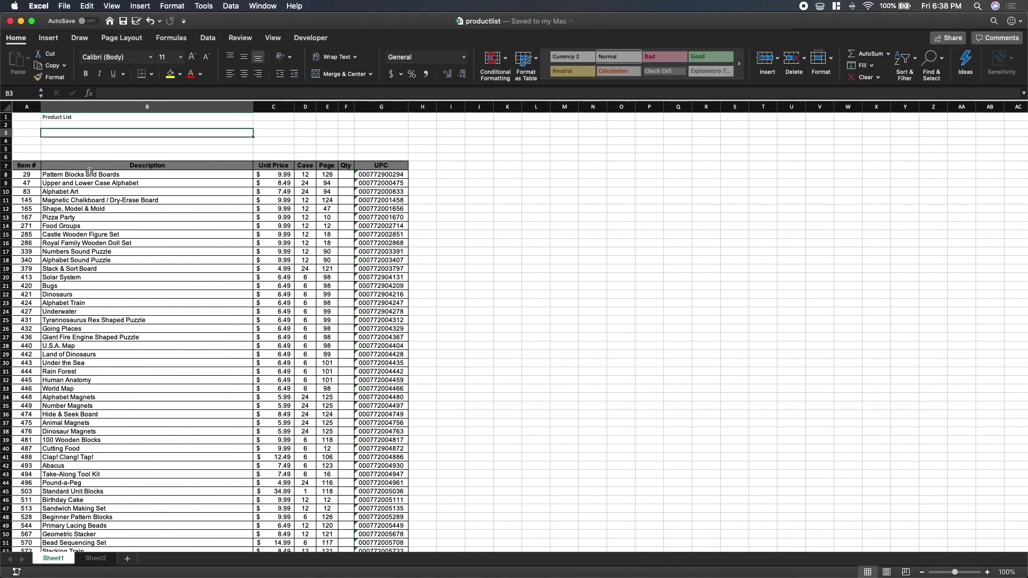
click(7, 168)
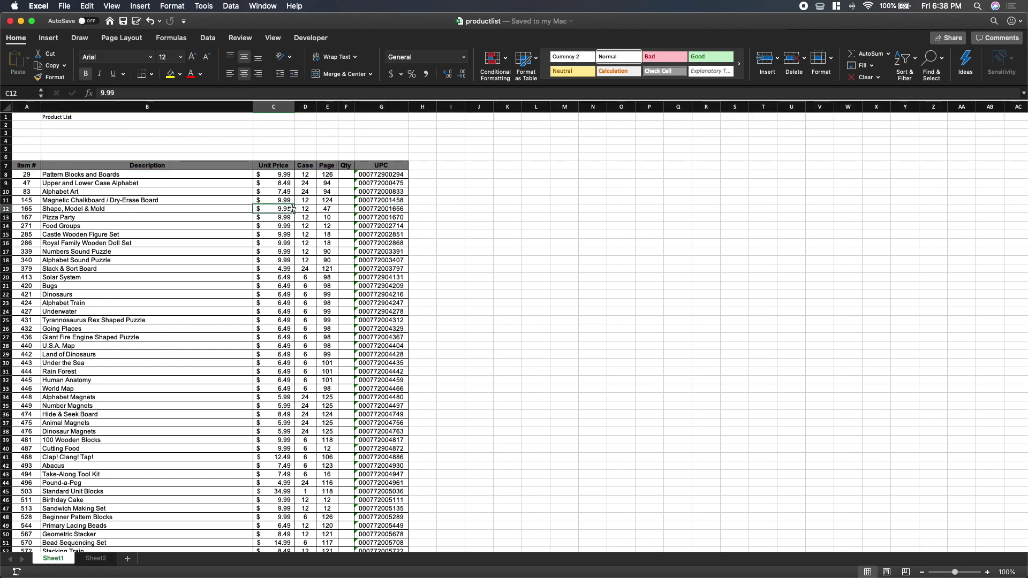
key(ctrl+Right)
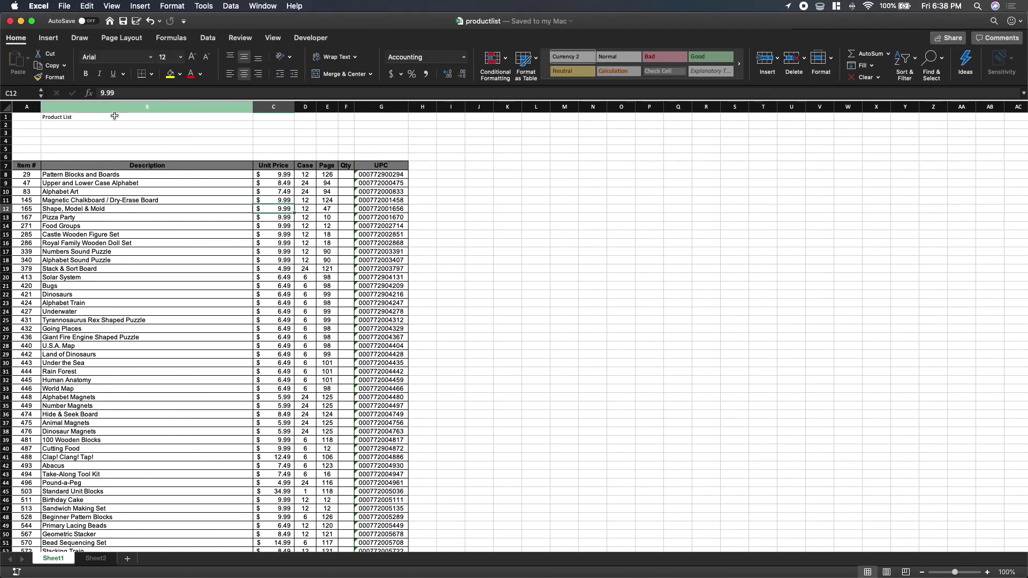
click(114, 116)
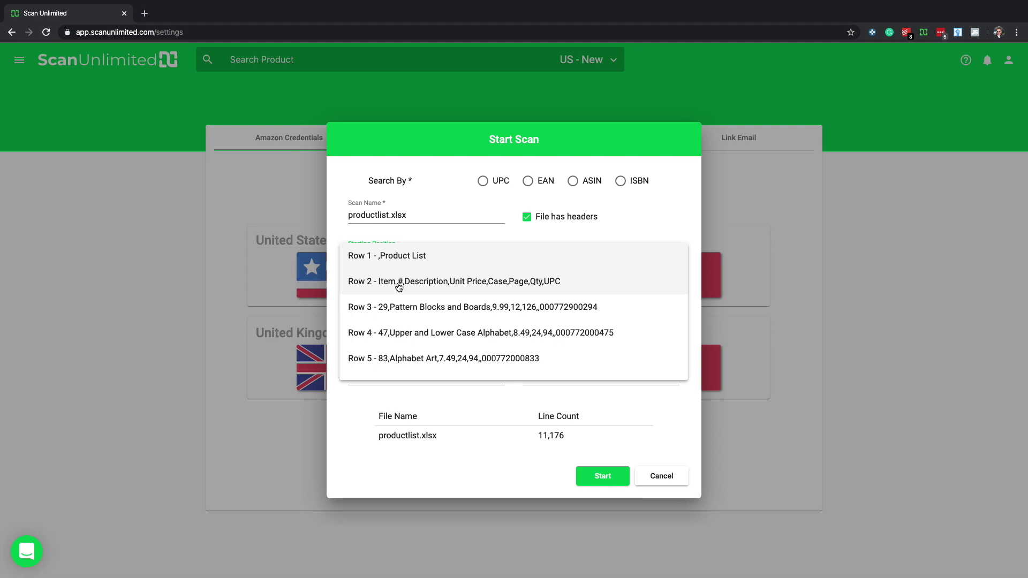
click(398, 287)
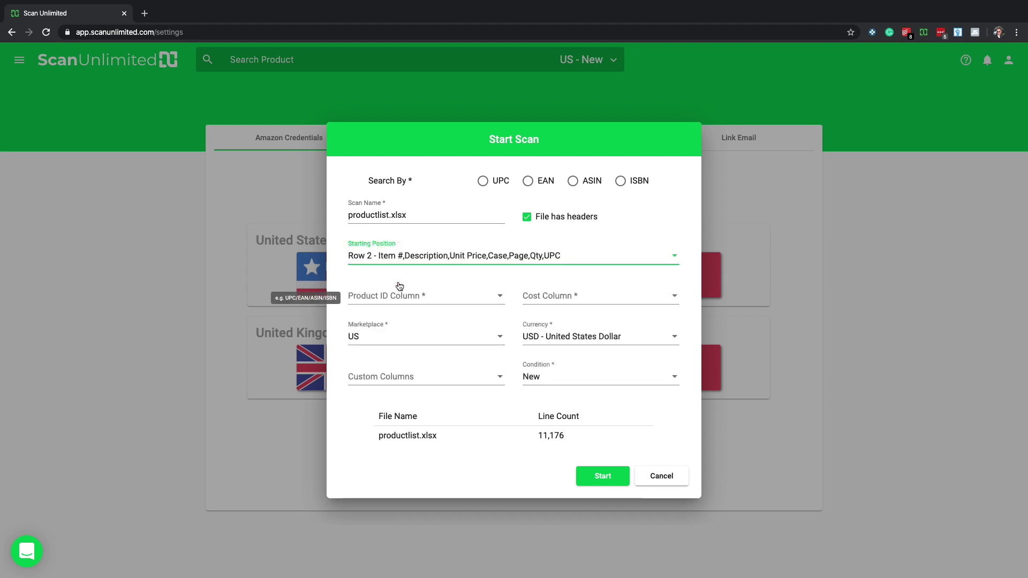
Check the spreadsheet's header row 7 across columns A to G, and toggle File has headers off and on in the scan form.
key(ctrl+Left)
drag(22, 166, 398, 167)
key(ctrl+Right)
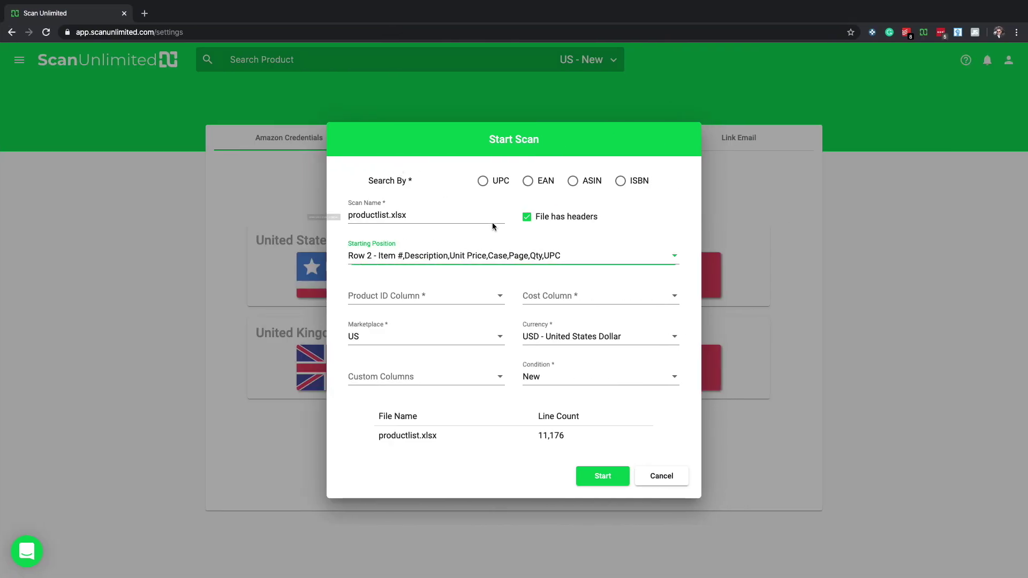
click(528, 219)
click(527, 223)
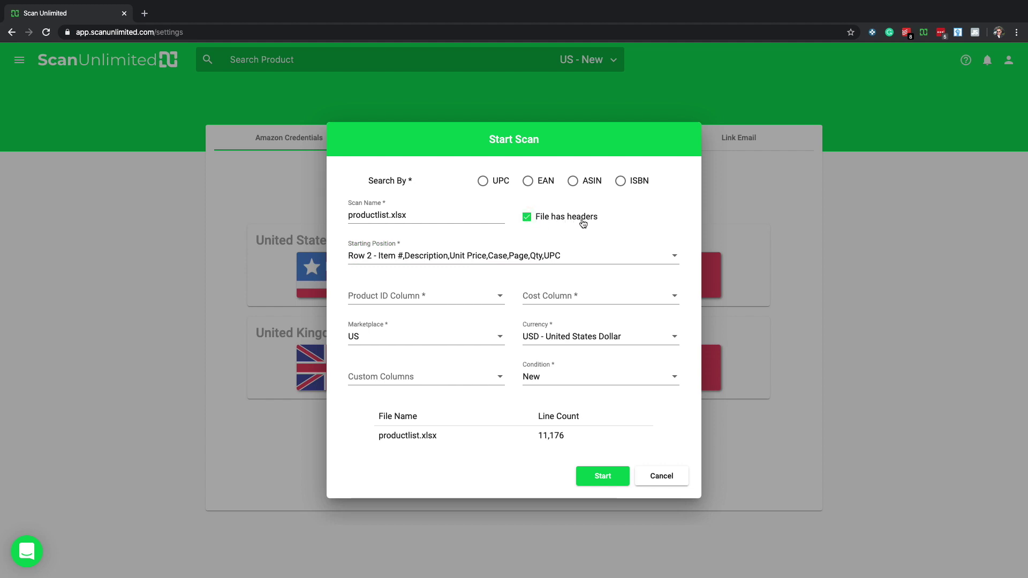
Try Row 3, Pattern Blocks and Boards, as the Starting Position, turning File has headers off and back on.
click(403, 259)
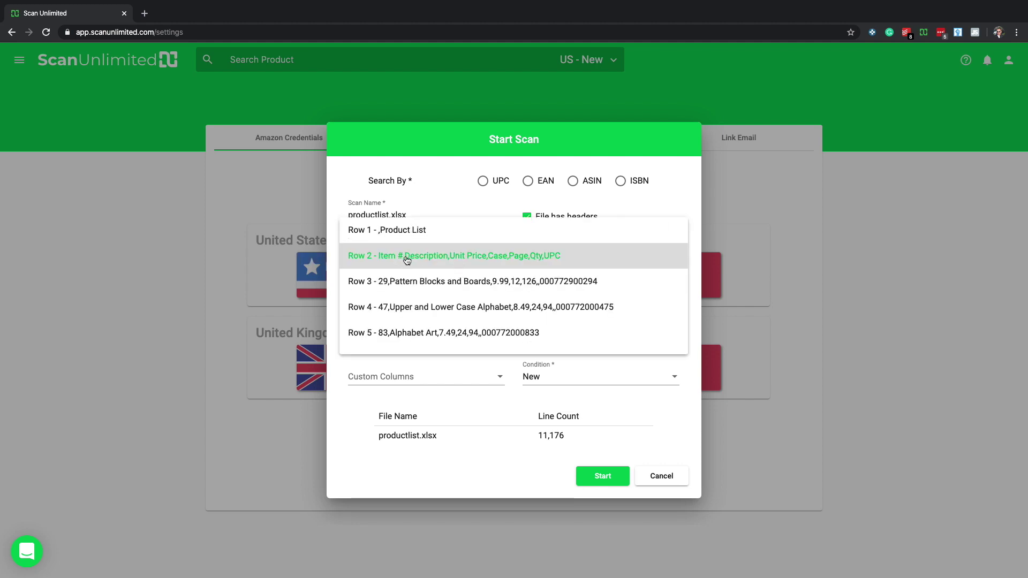
click(411, 284)
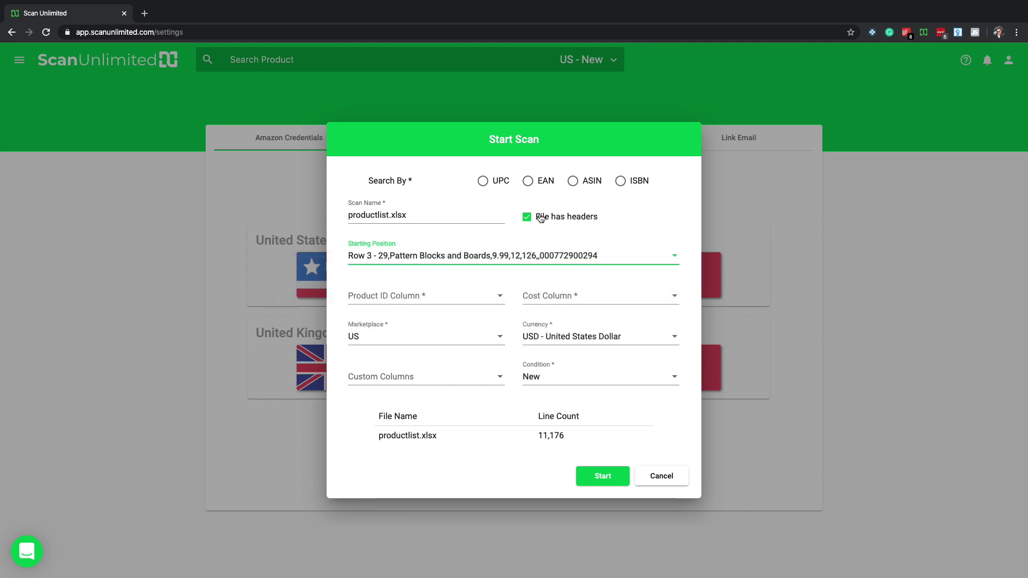
click(529, 218)
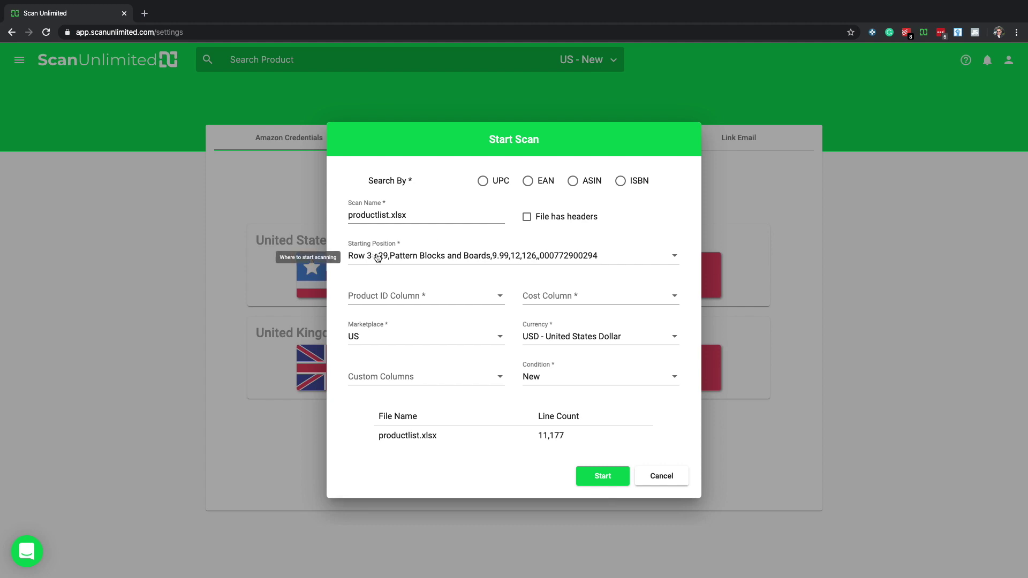
click(527, 217)
Set the Starting Position to Row 2, the column header row with Item #, Description and UPC.
click(478, 258)
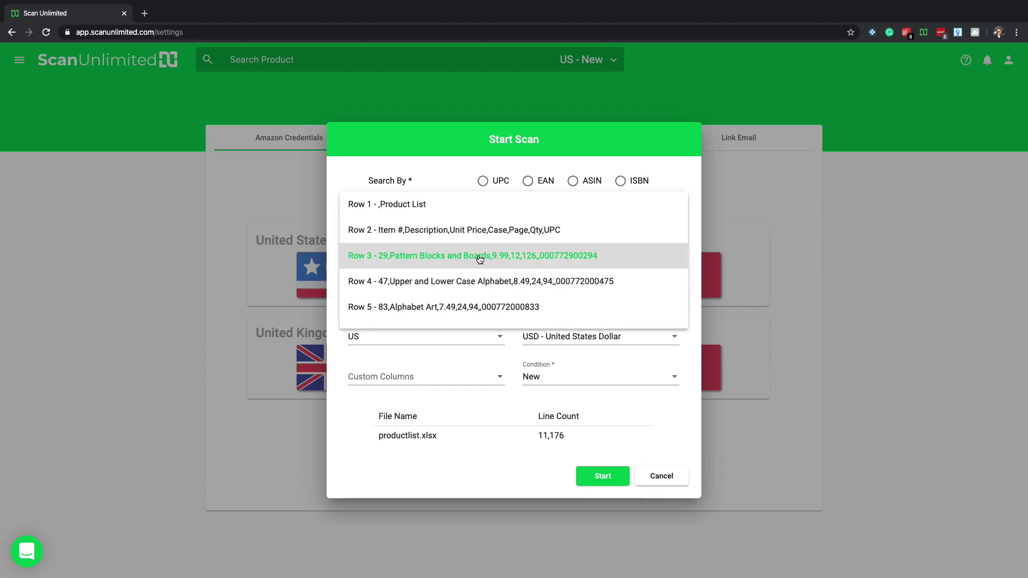
click(479, 259)
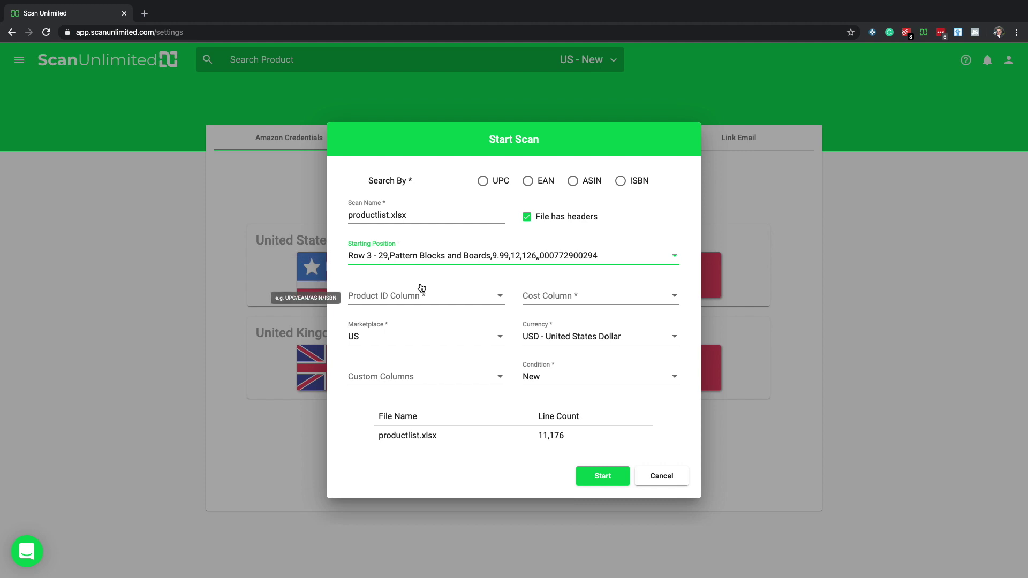
click(421, 259)
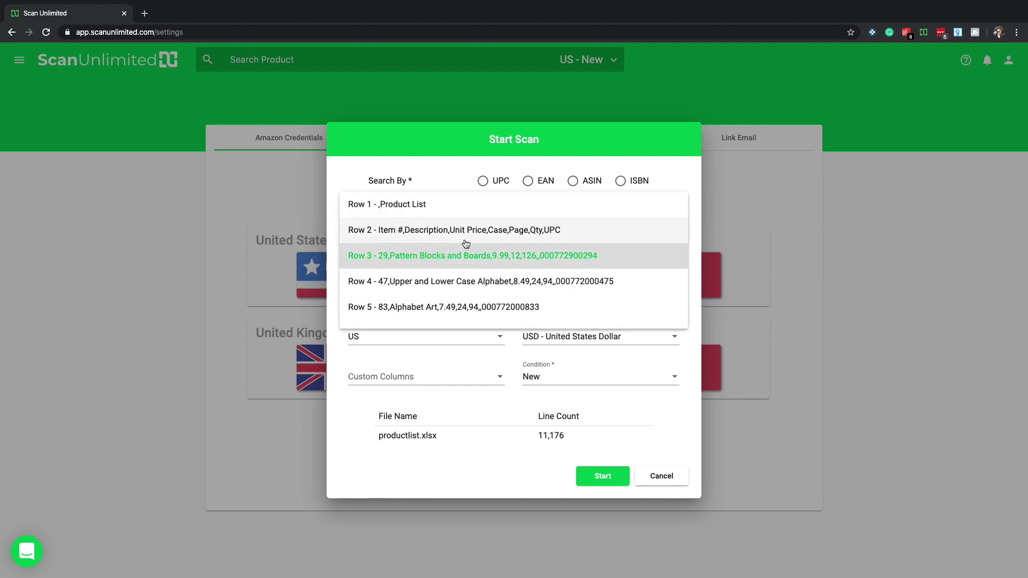
click(466, 238)
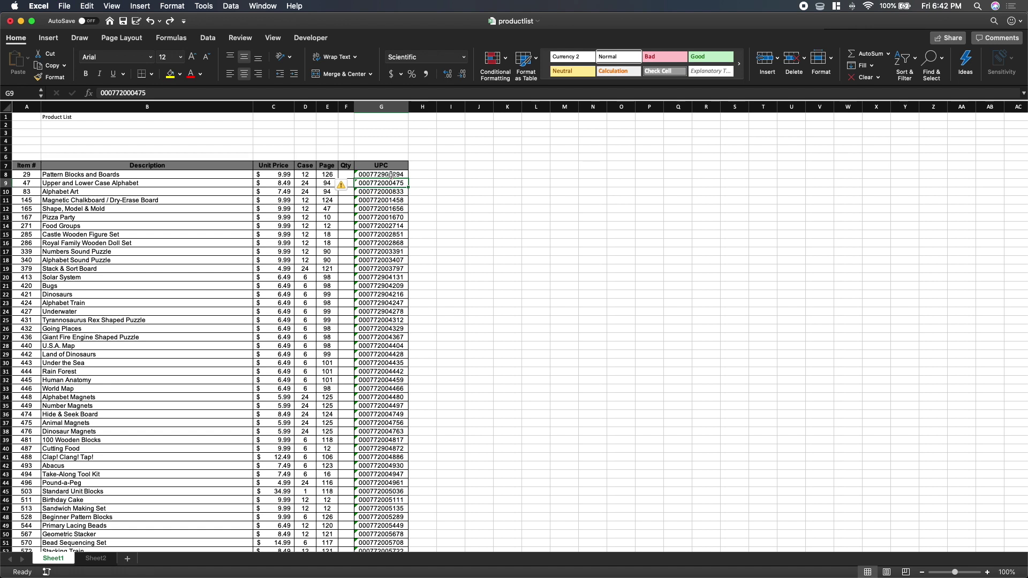
Format the UPC cells G8 to G46 in the Excel product list as Scientific.
drag(391, 175, 394, 498)
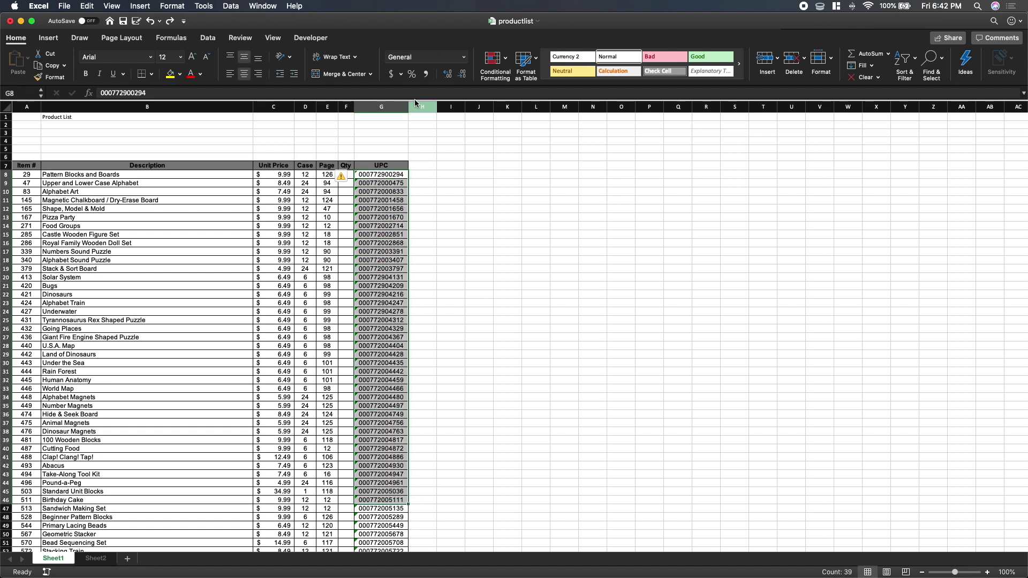
click(463, 57)
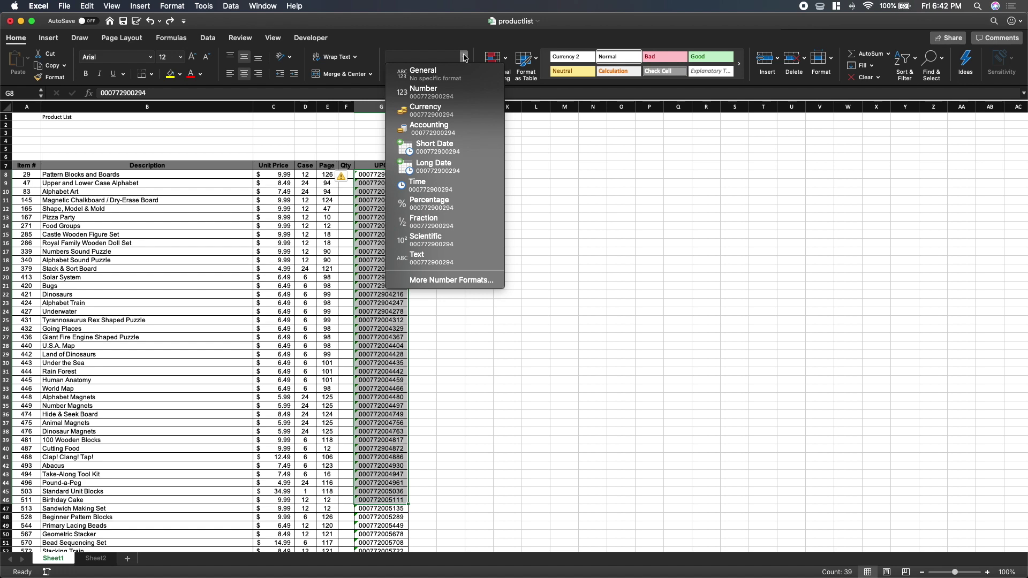
click(435, 239)
Re-enter the existing UPC values in G8 and G9 so the Scientific format is applied to them.
double_click(382, 174)
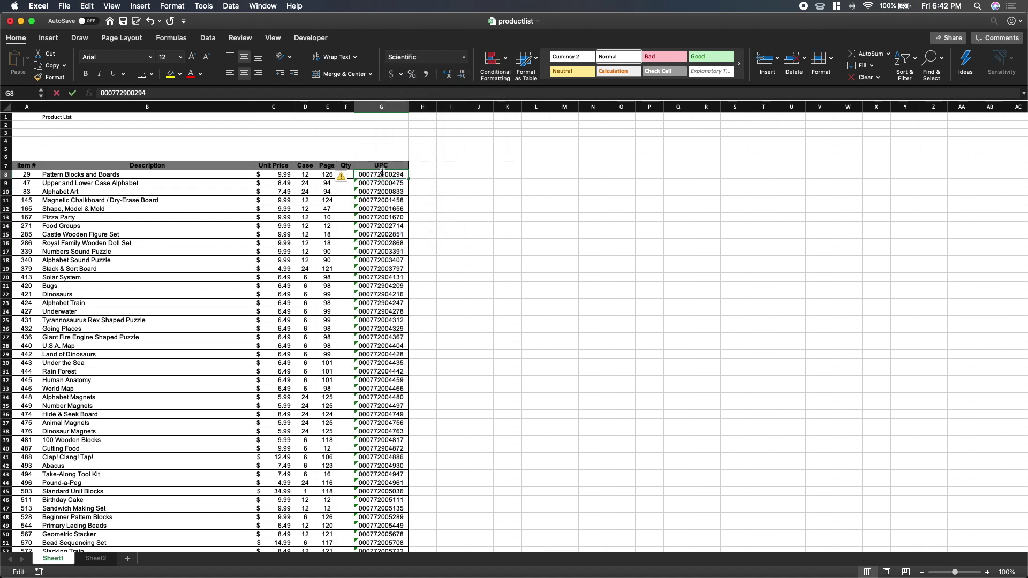
key(Return)
double_click(392, 182)
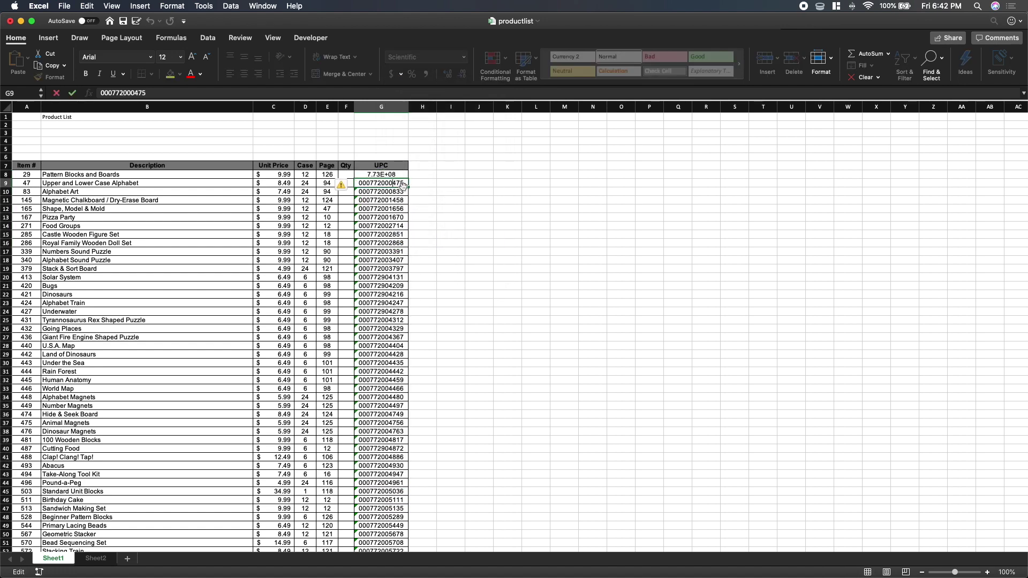
key(Return)
key(Return)
Compare how the UPCs in cells G8, G9 and G10 are displayed with their stored values.
click(395, 175)
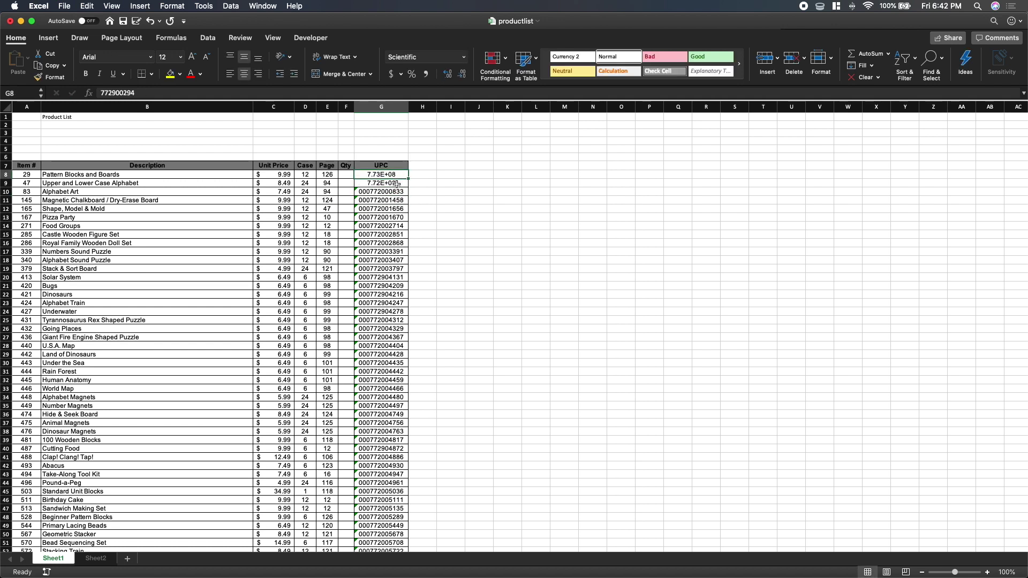
click(393, 184)
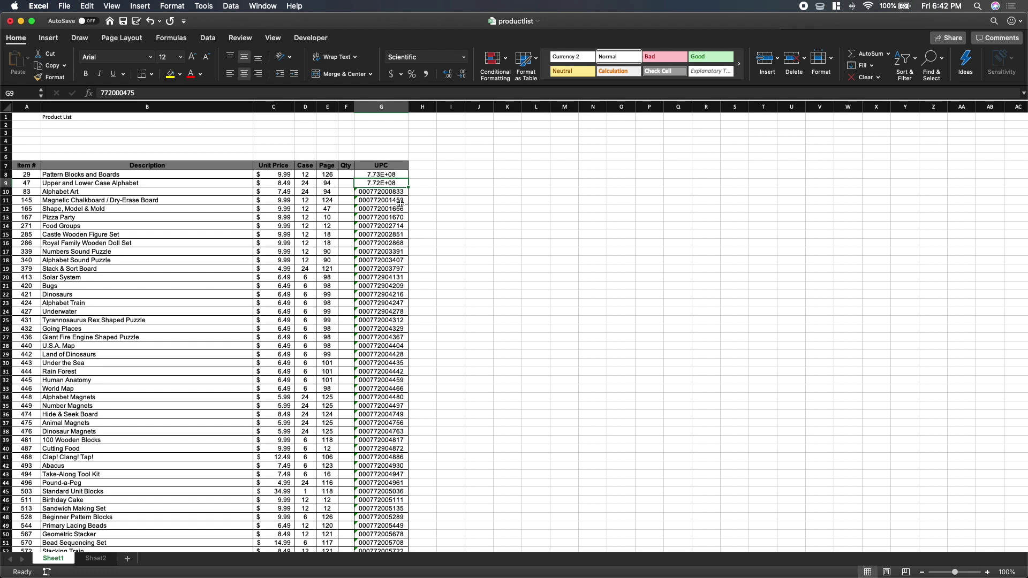
key(Up)
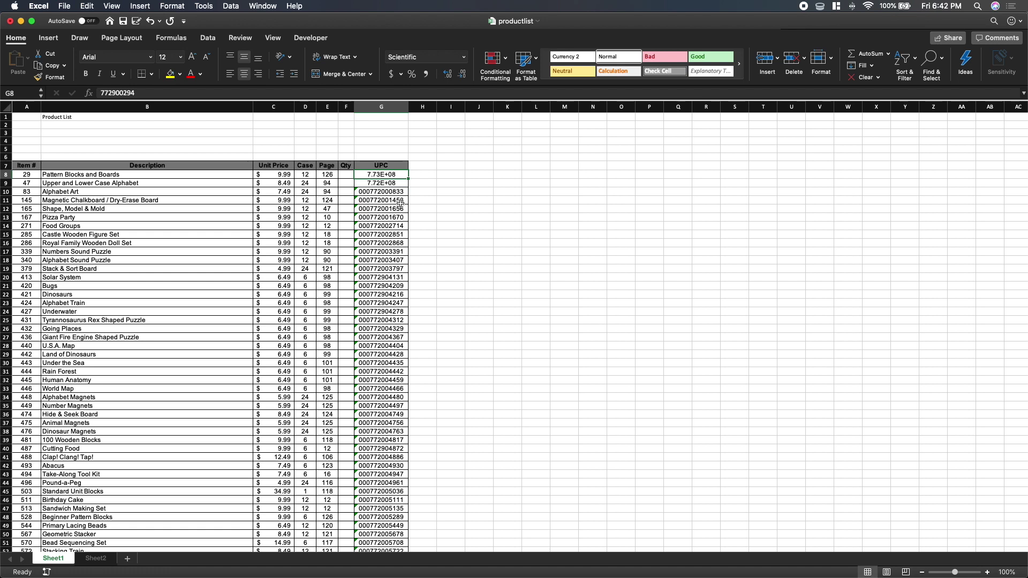
click(385, 186)
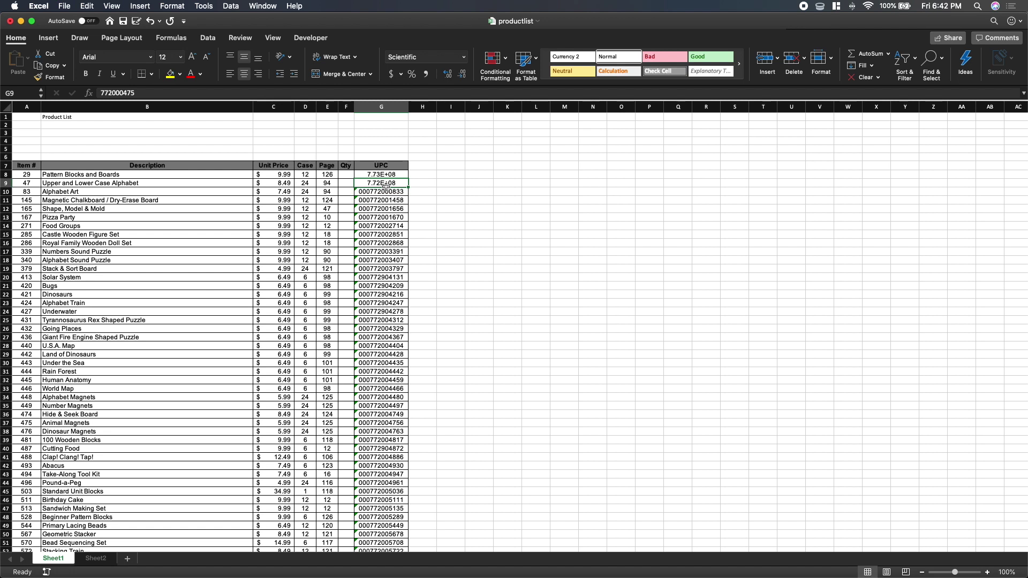
click(386, 192)
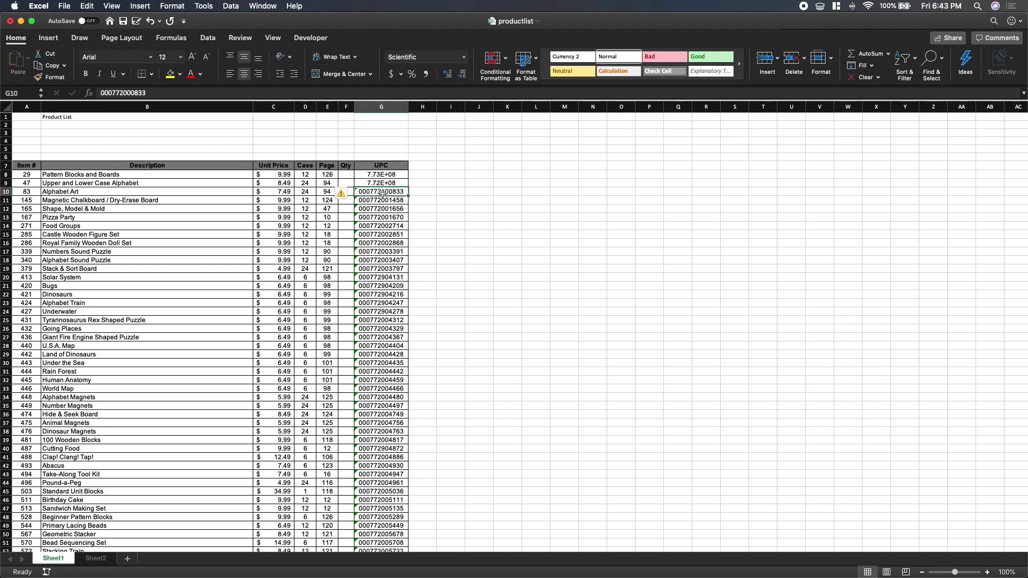
drag(384, 185, 384, 177)
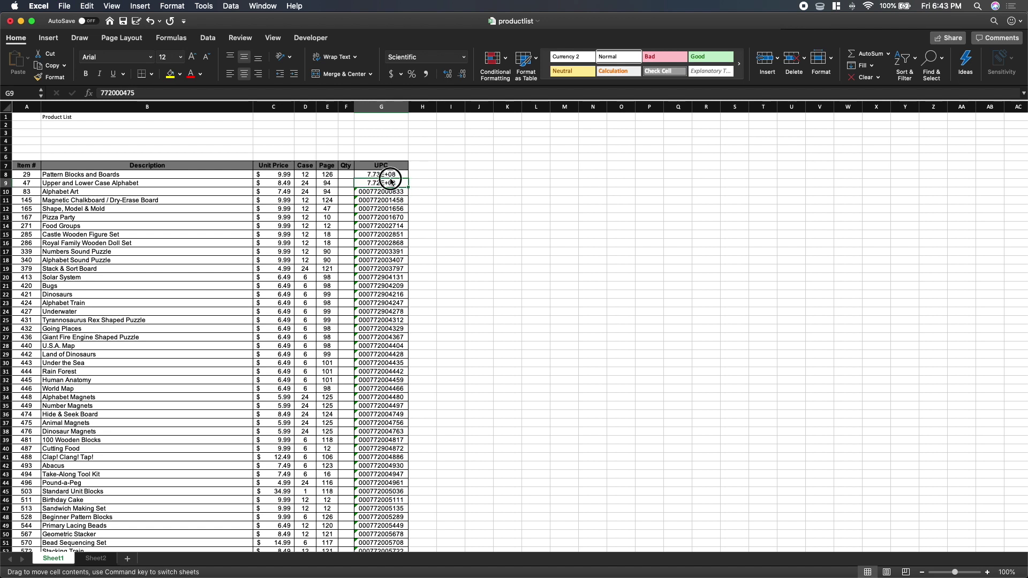
click(393, 175)
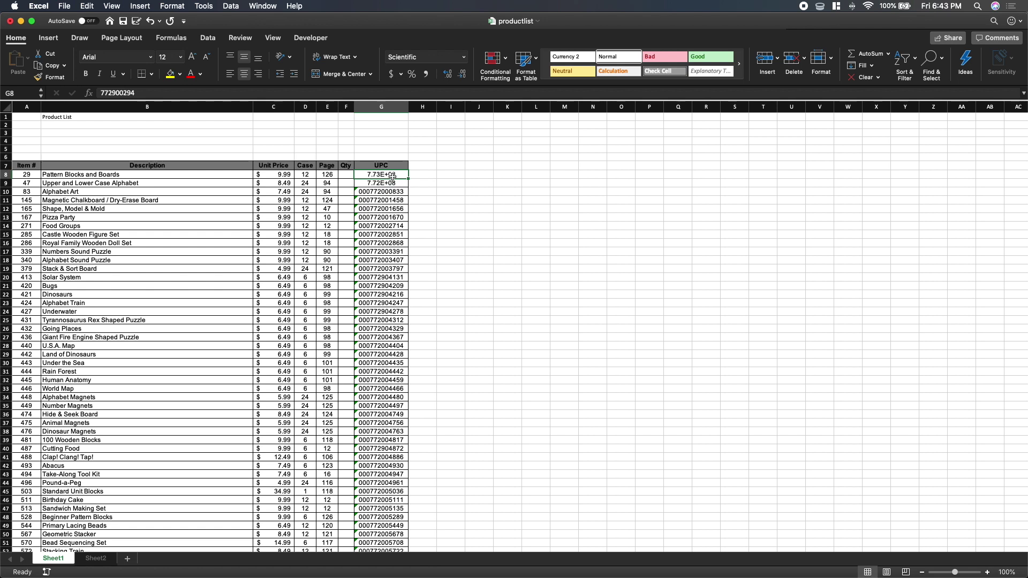
drag(393, 176, 389, 208)
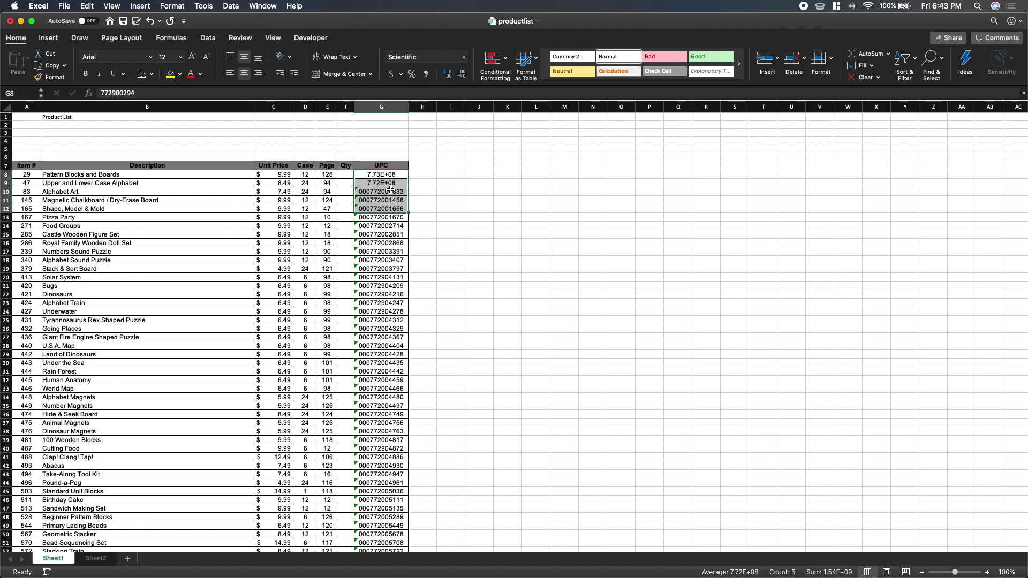
right_click(391, 191)
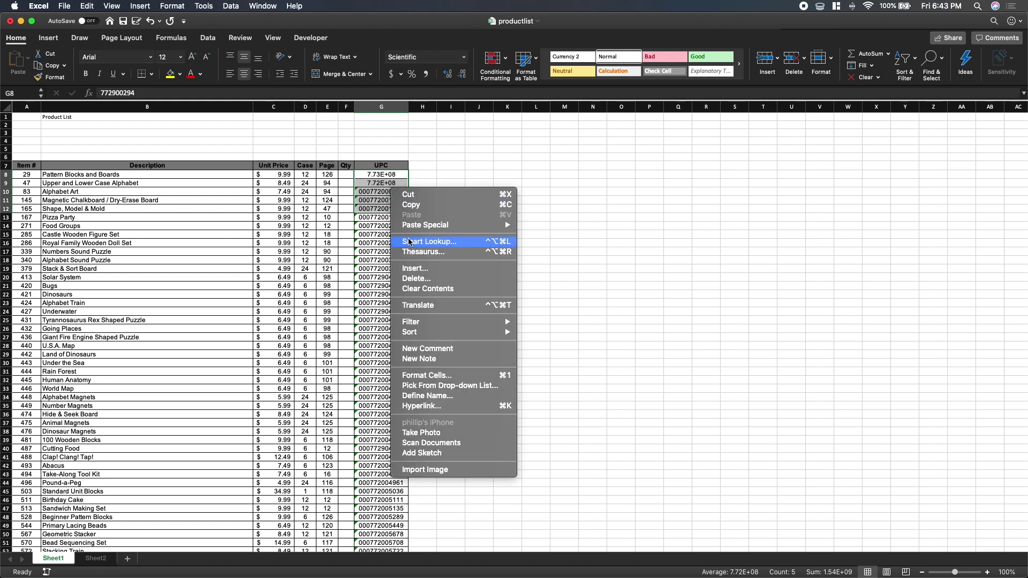
click(433, 375)
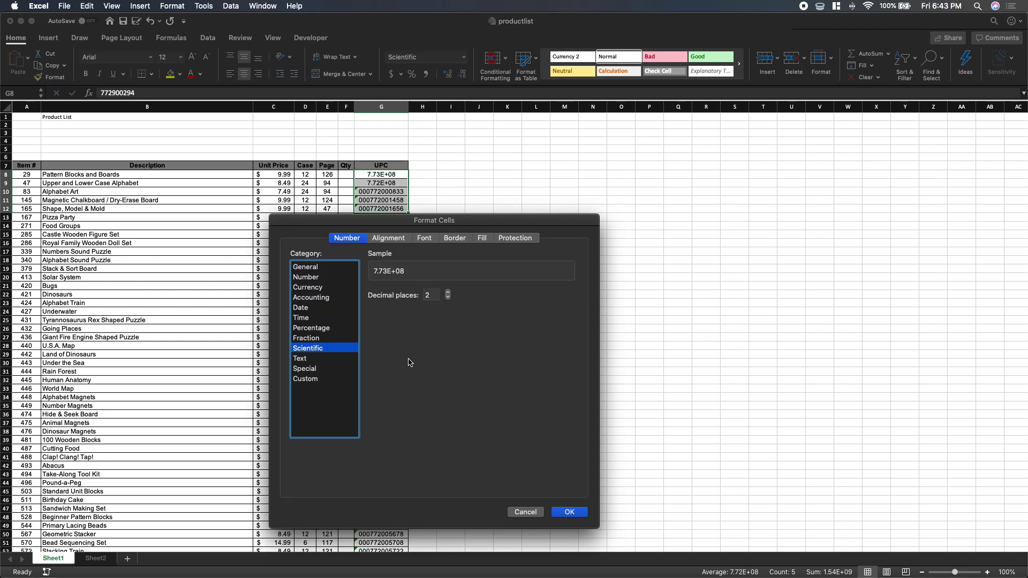
click(319, 378)
click(414, 310)
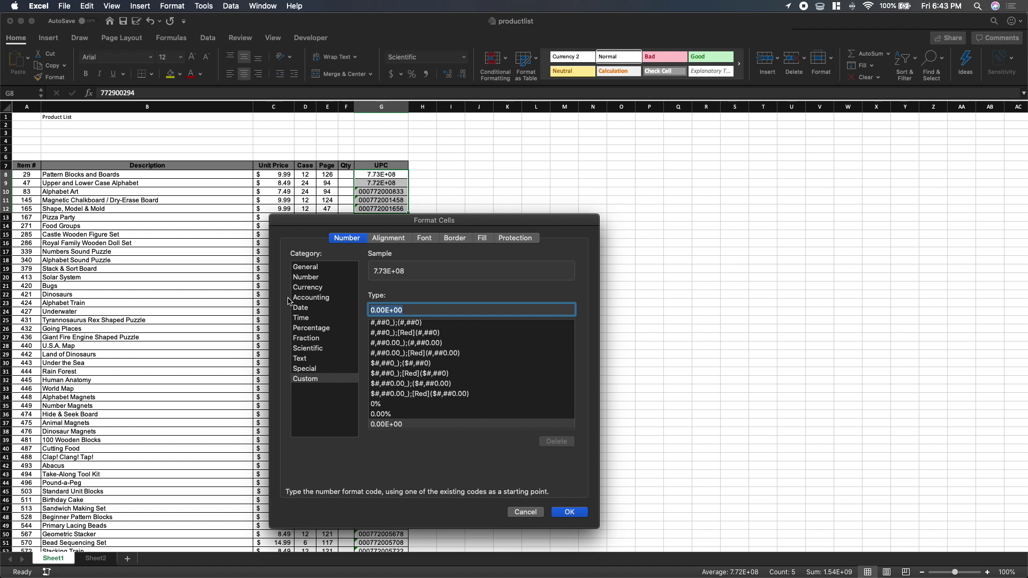
text(00000)
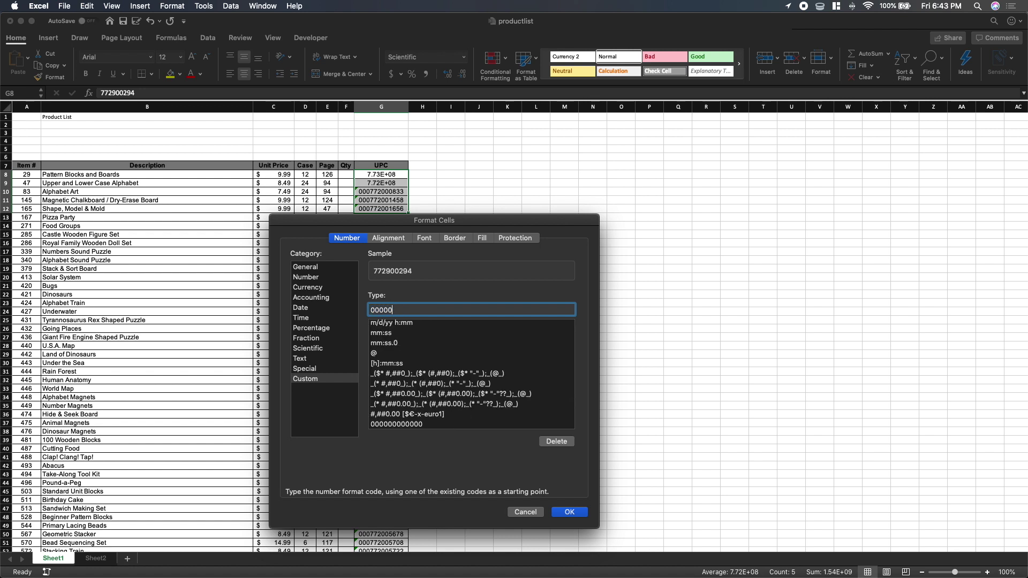
text(0000000)
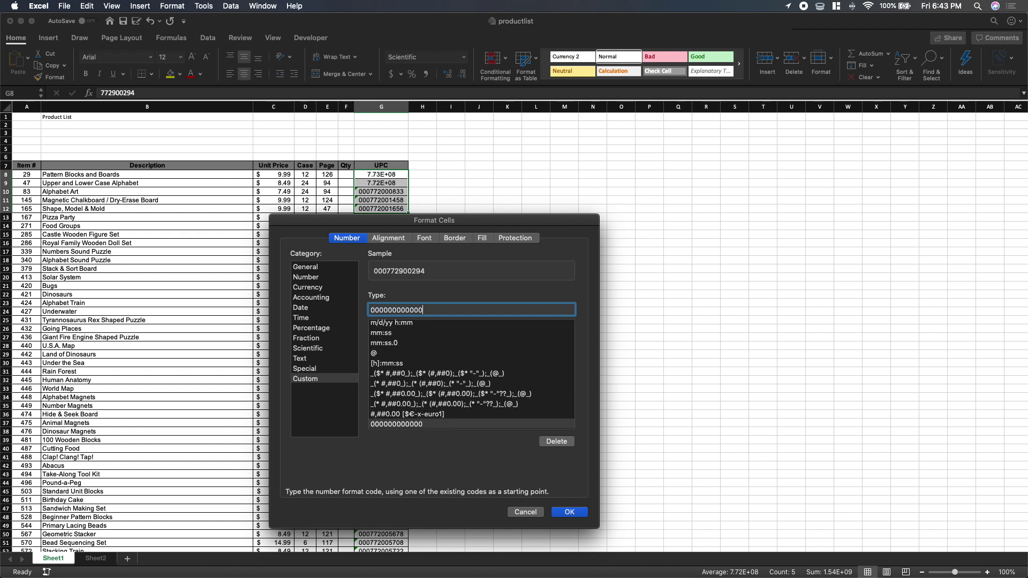
key(Return)
Check the reformatted UPC in cell G8 and save the workbook.
click(397, 183)
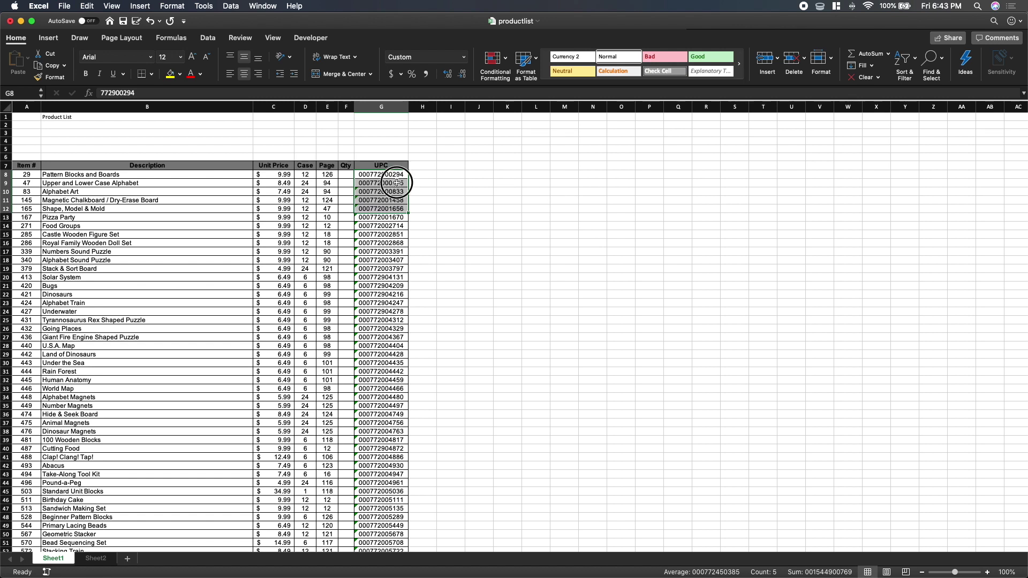
click(376, 175)
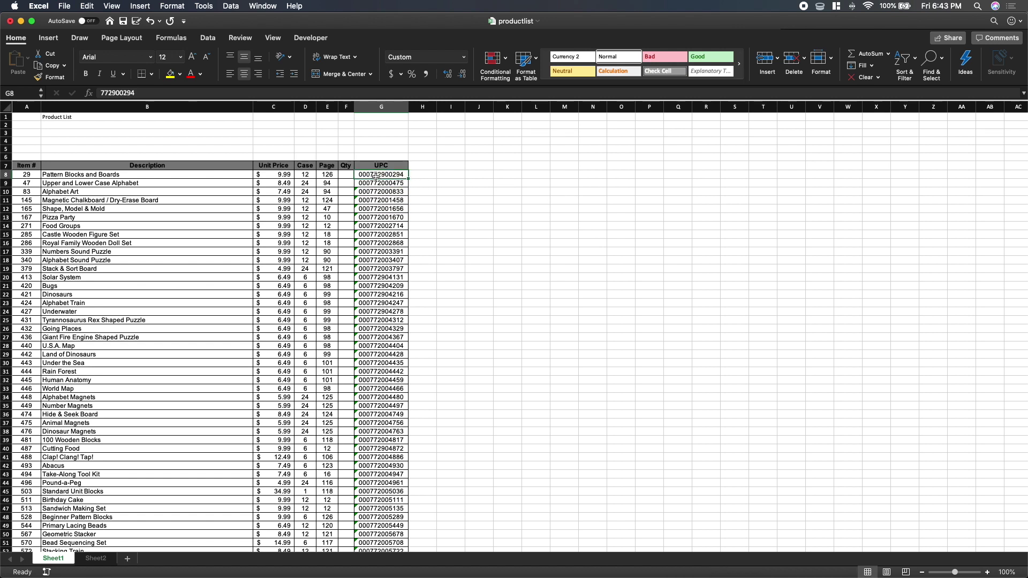
key(super+s)
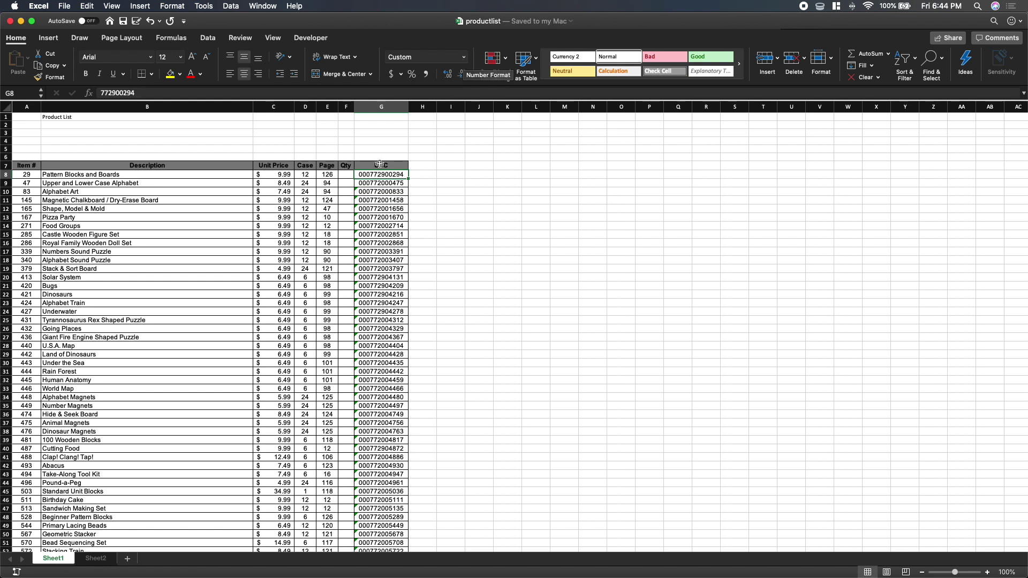
Copy the UPC in cell G8 to cell J8 and widen column J to fit the full number.
click(464, 57)
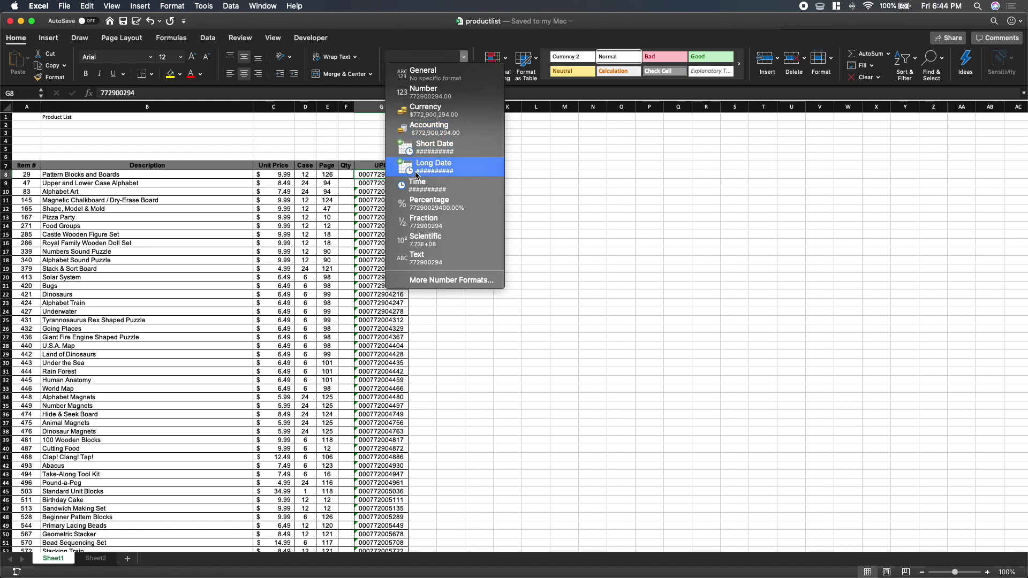
click(351, 190)
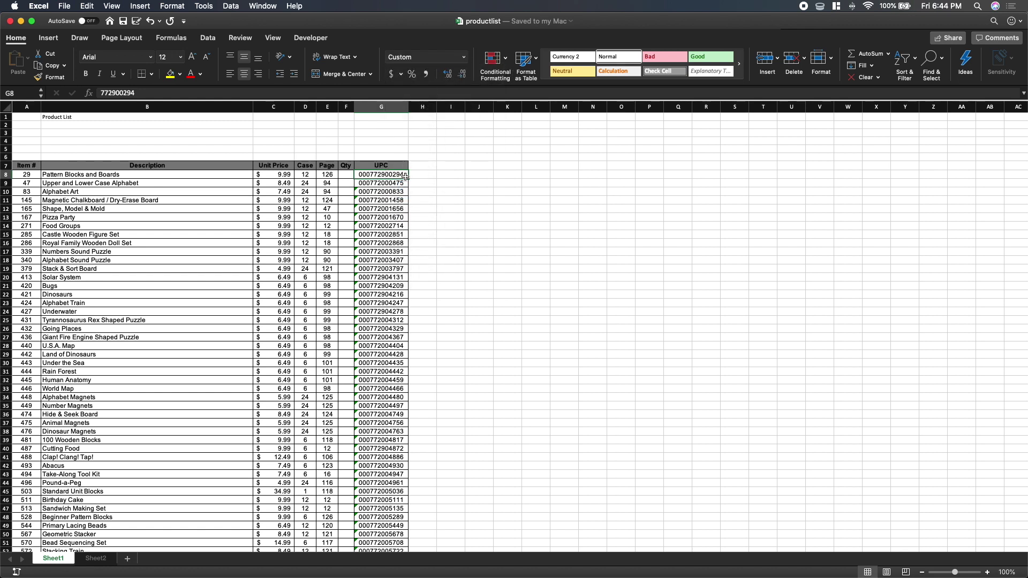
click(467, 176)
click(393, 174)
key(super+c)
click(479, 174)
key(super+v)
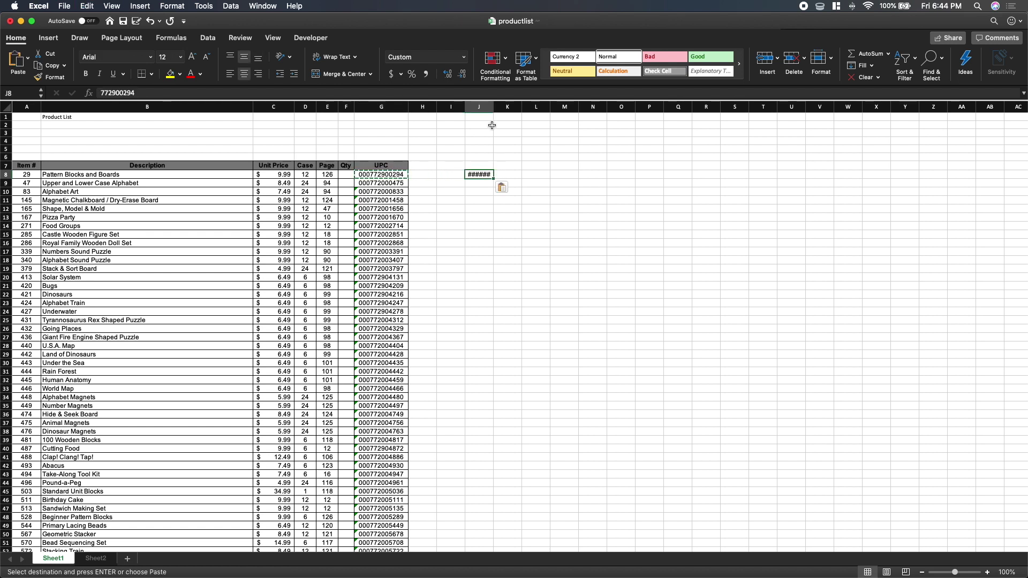
drag(493, 108, 558, 107)
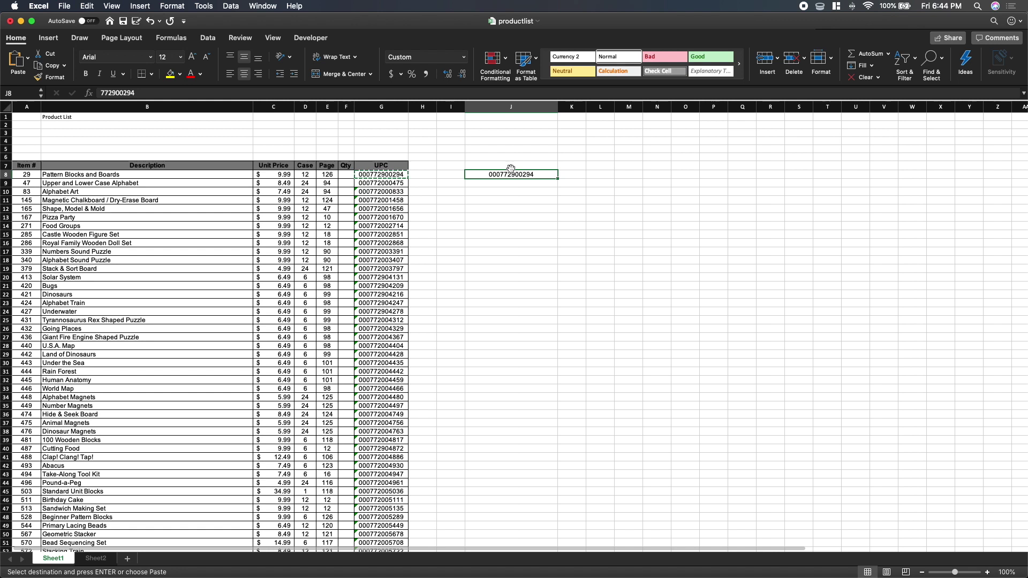
Apply the Scientific number format to the UPC in cell G8.
click(392, 176)
click(464, 57)
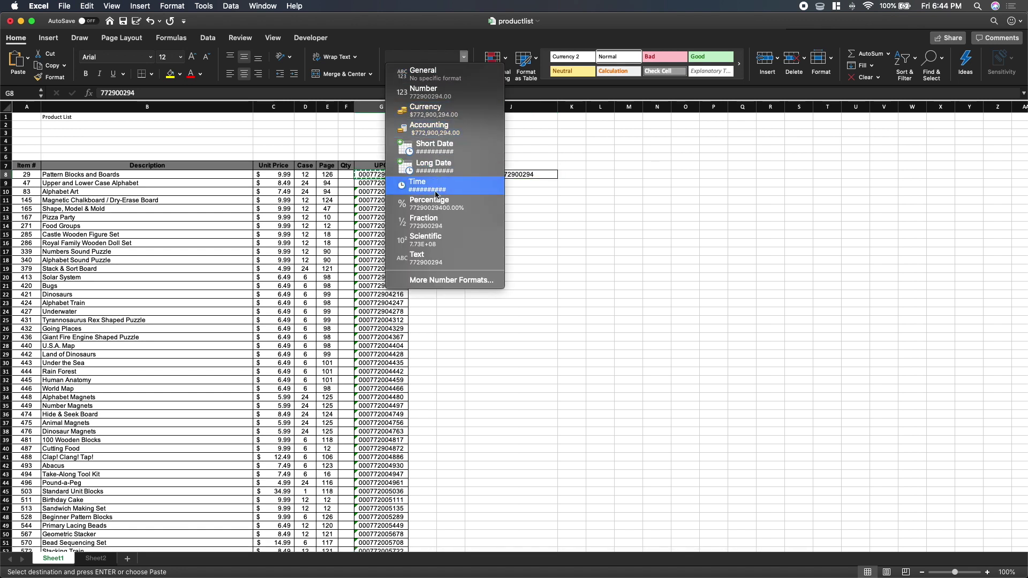
click(432, 240)
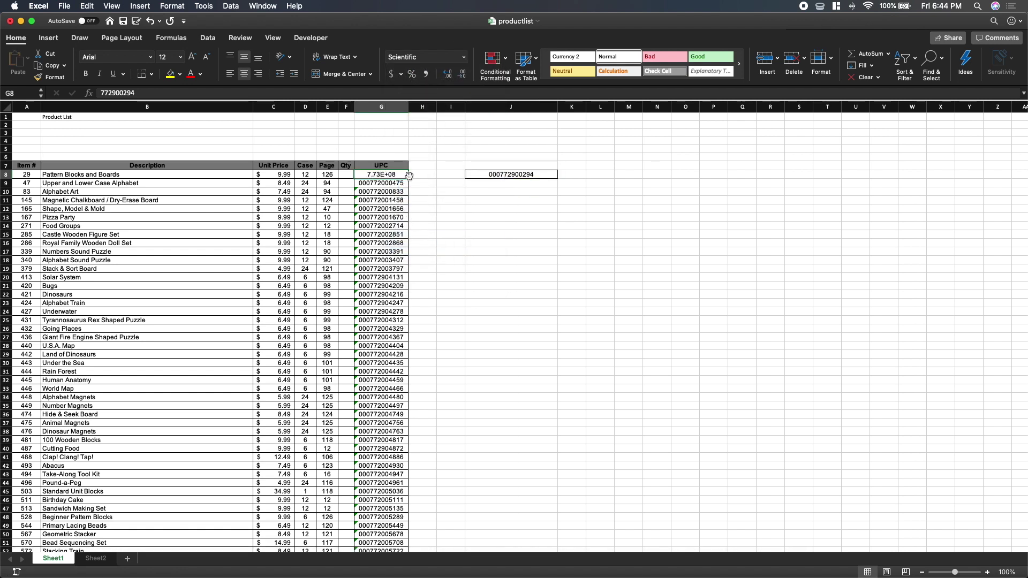
click(414, 176)
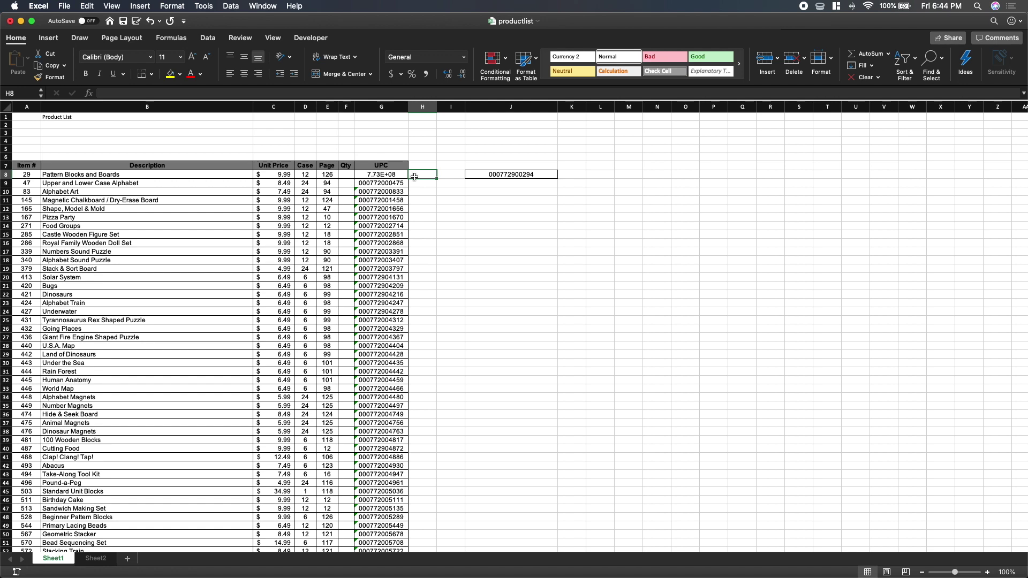
Save only the active sheet as a CSV UTF-8 (Comma delimited) file named productlist in the Demo folder.
key(super+shift+s)
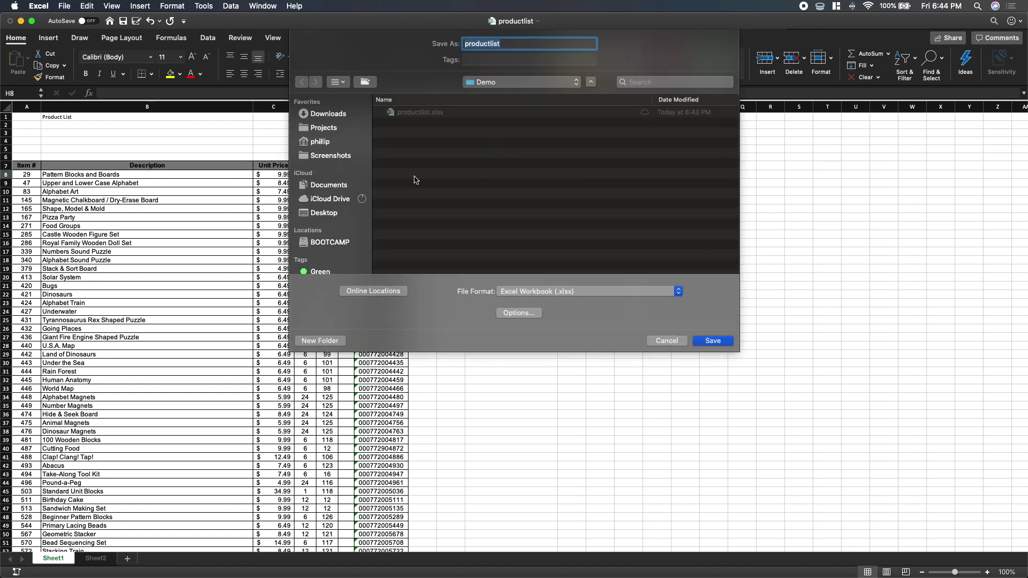
click(519, 292)
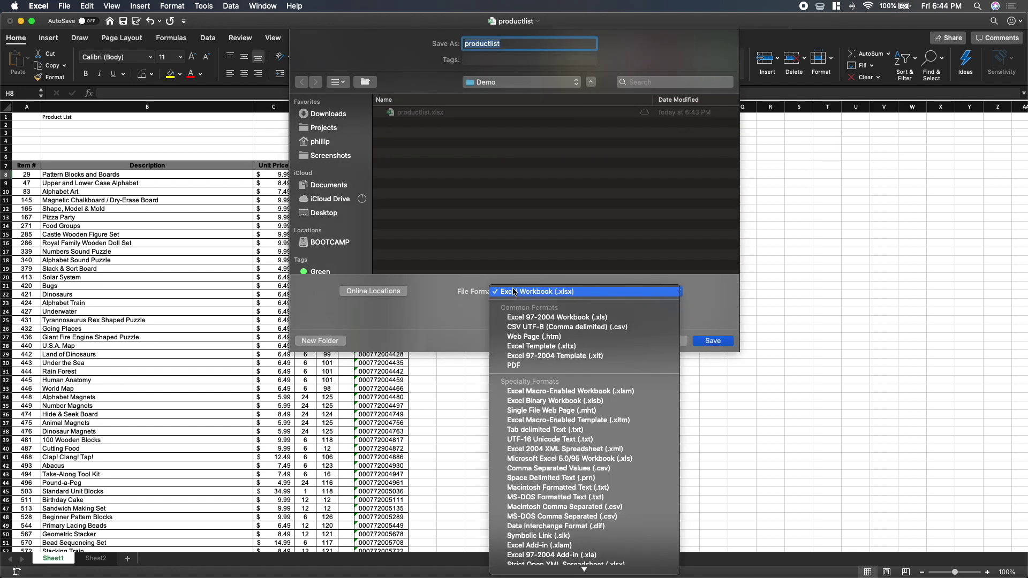
click(524, 327)
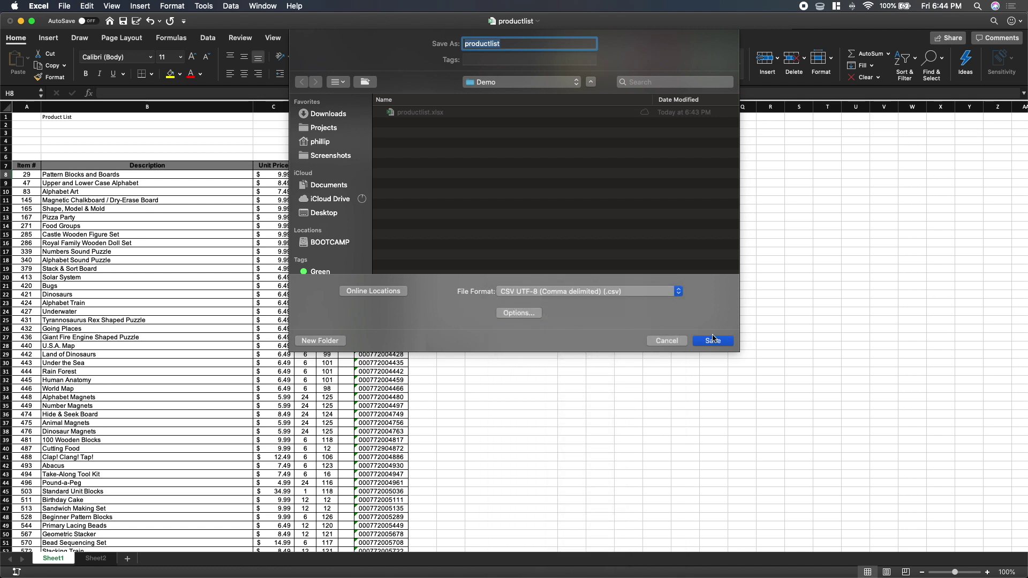
click(717, 342)
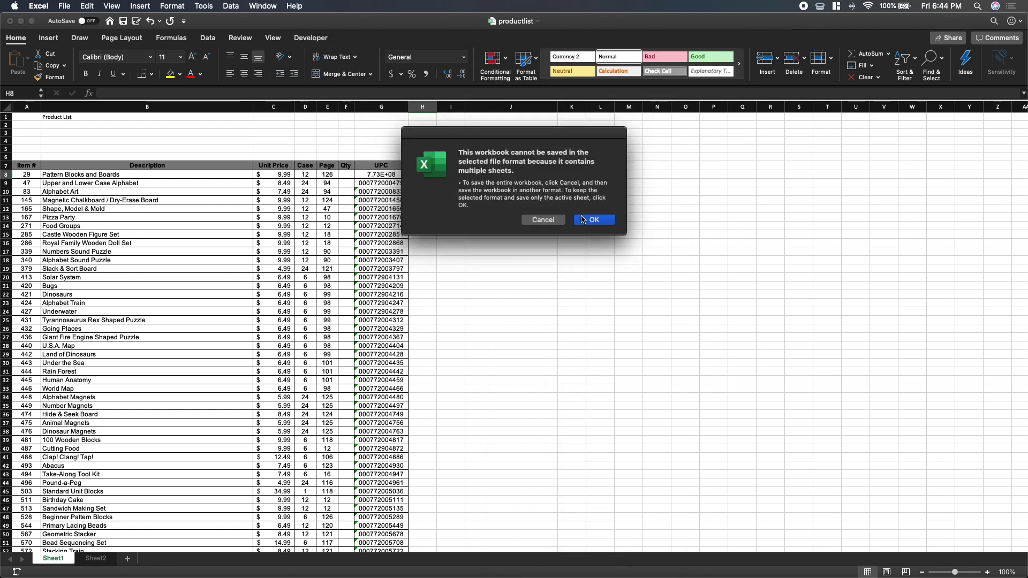
click(583, 221)
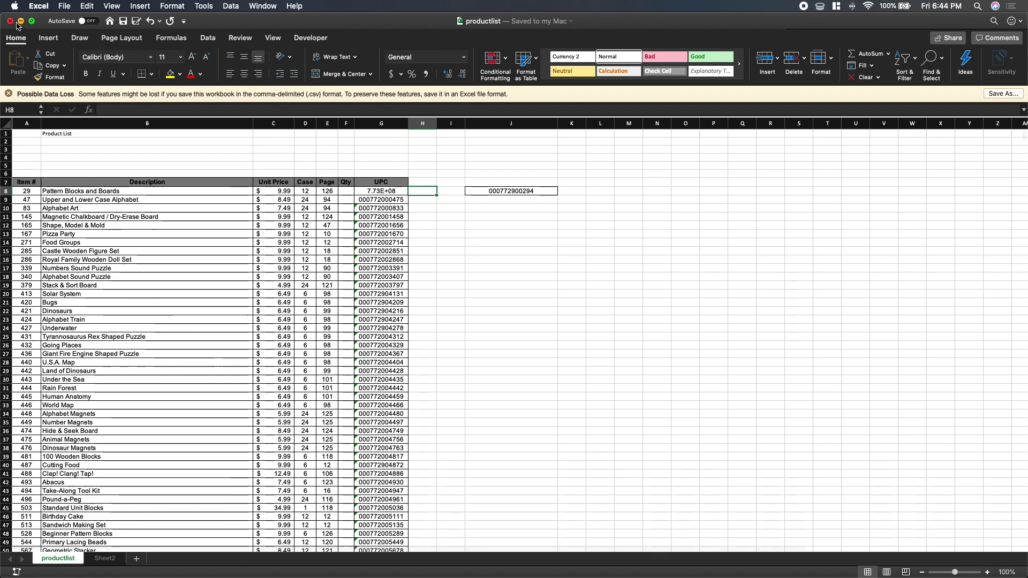
Minimize the workbook, open productlist.csv from the Demo folder, and dismiss the Possible Data Loss notice.
click(21, 21)
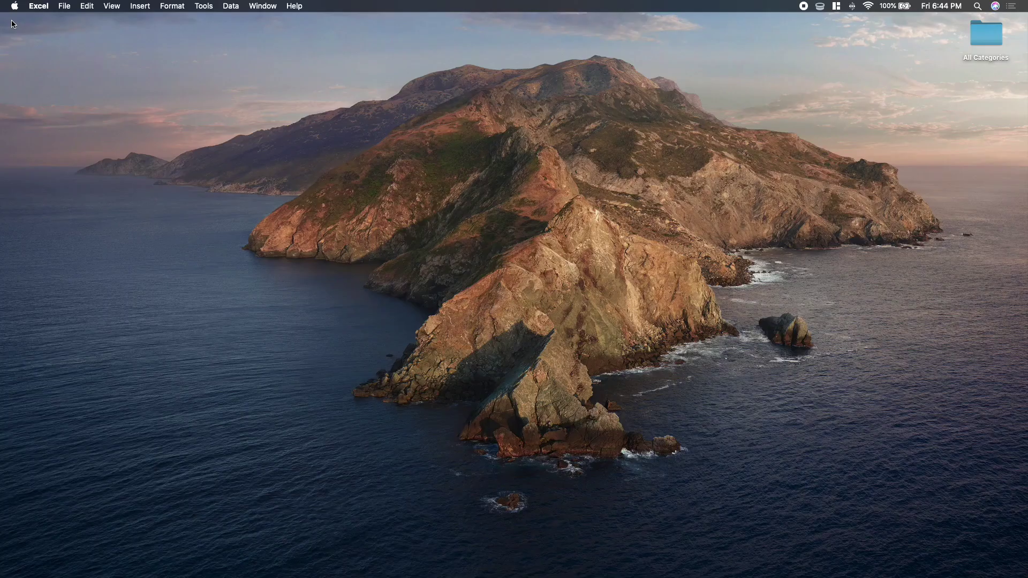
click(497, 230)
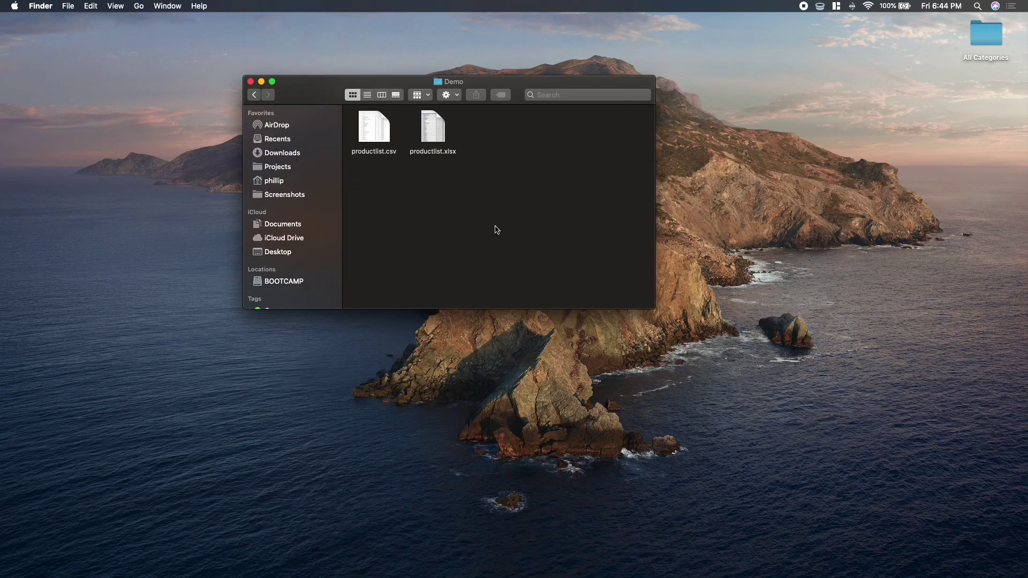
double_click(374, 126)
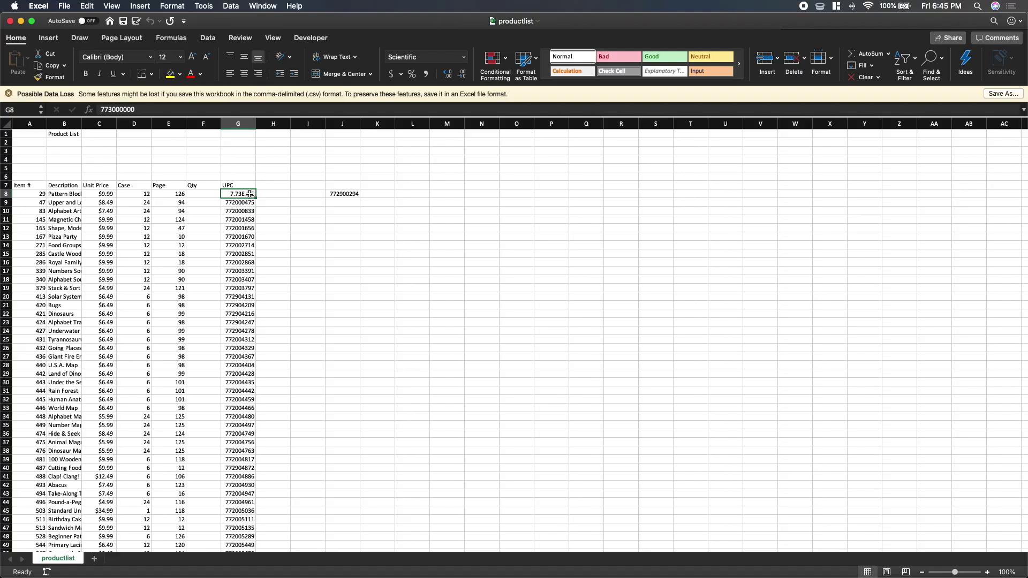
click(9, 94)
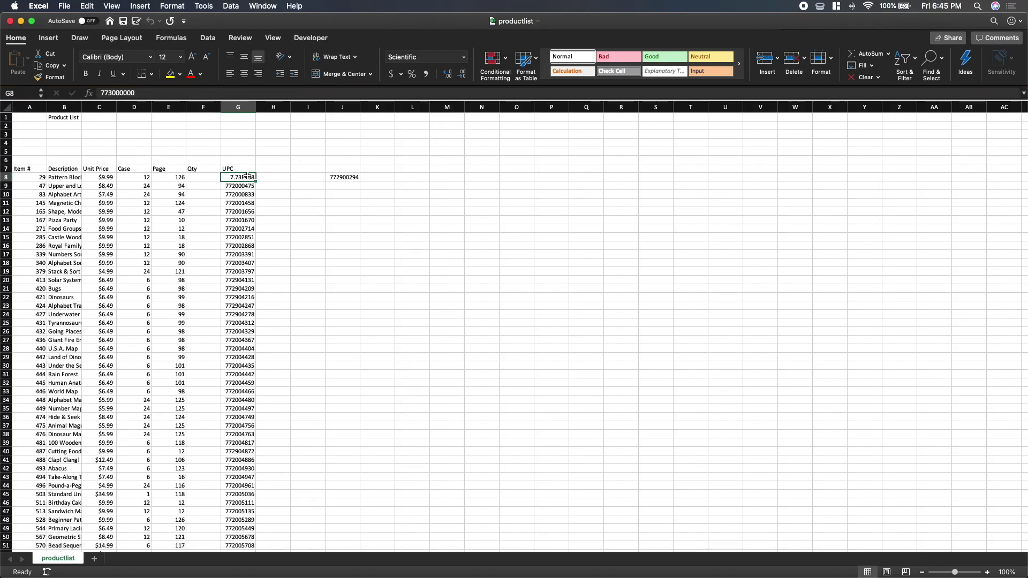
Compare the stored UPC value in cell G8 of the CSV with the copied UPC in cell J8.
click(126, 95)
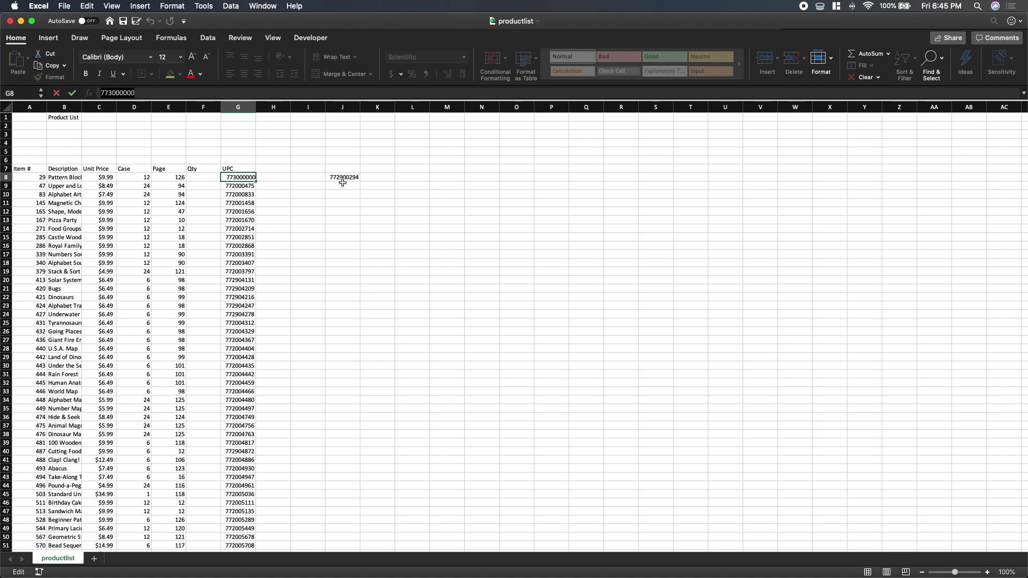
click(279, 179)
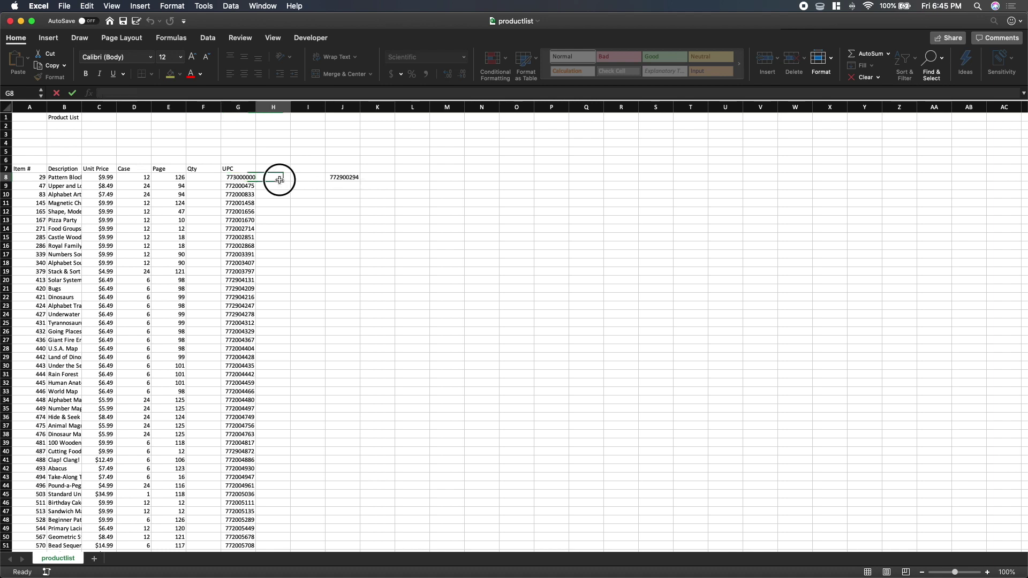
click(272, 178)
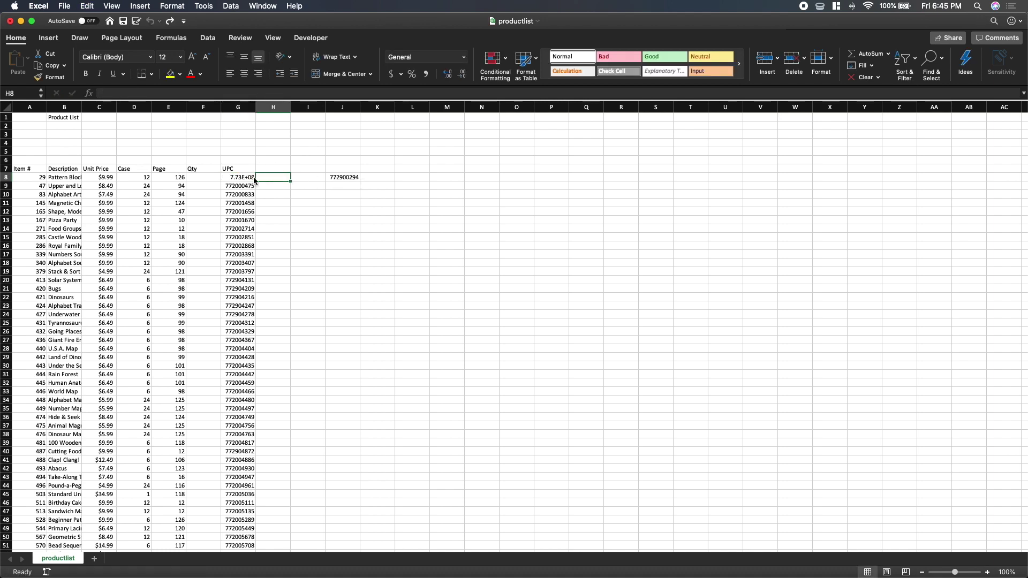
click(248, 178)
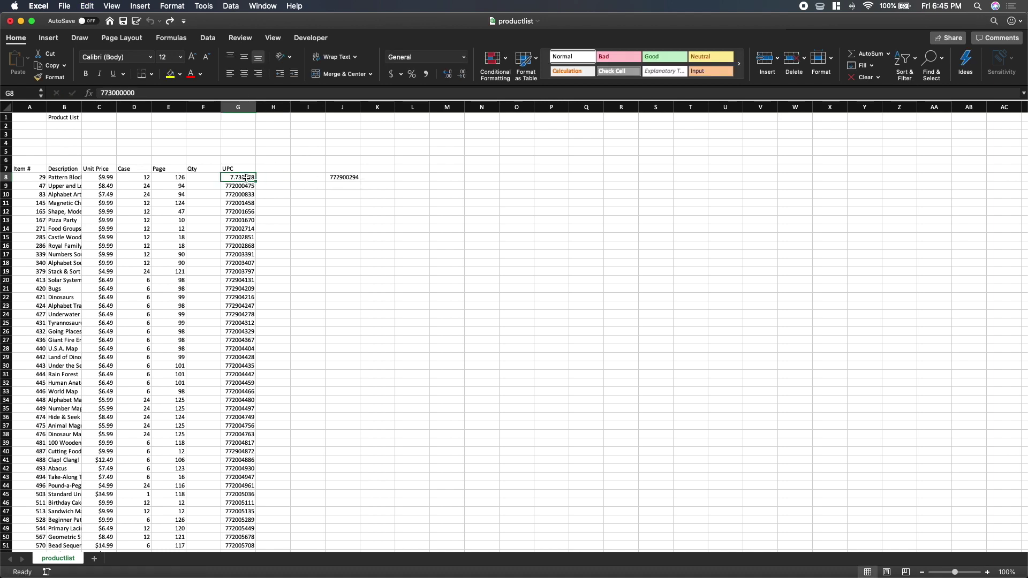
click(141, 92)
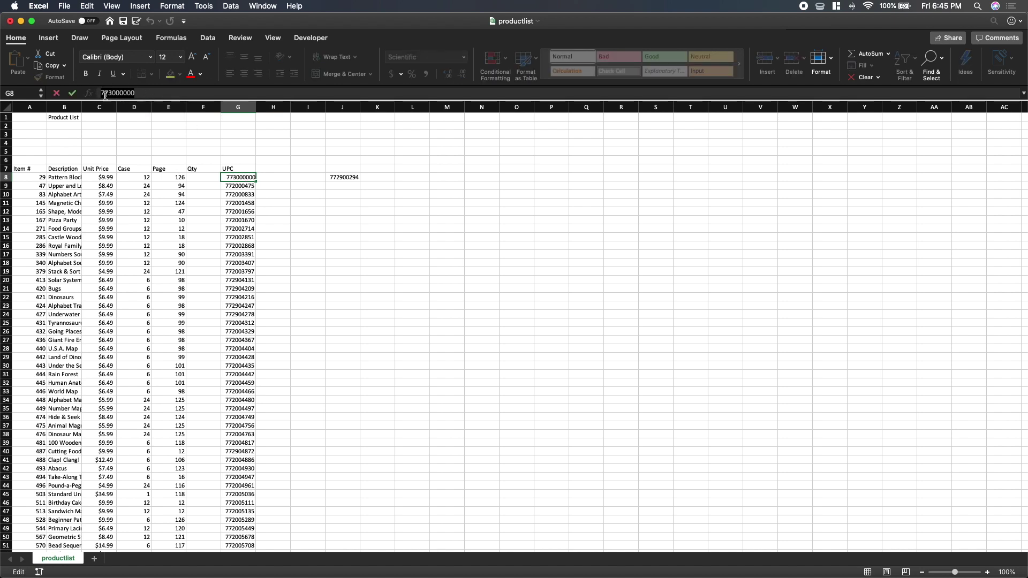
double_click(117, 93)
click(342, 178)
scroll(343, 179, up, 5)
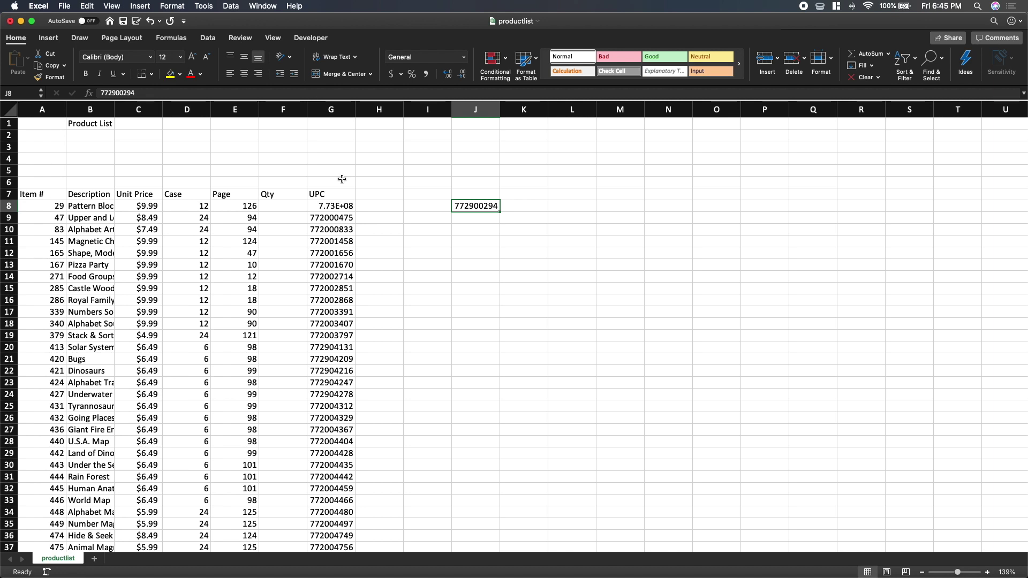
click(343, 207)
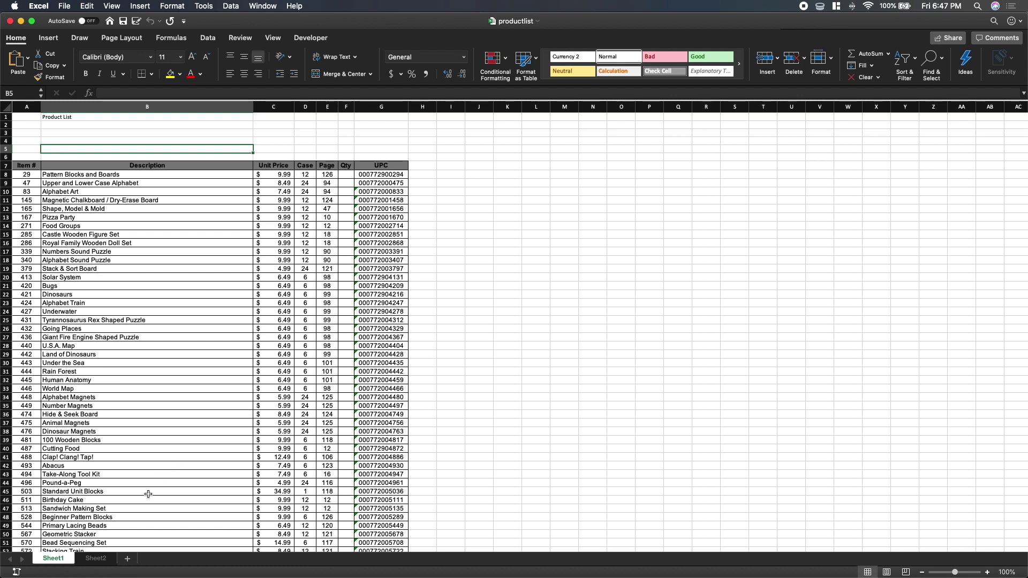
Move the blank Sheet2 ahead of Sheet1 in the productlist workbook and save it.
drag(20, 119, 357, 475)
click(274, 381)
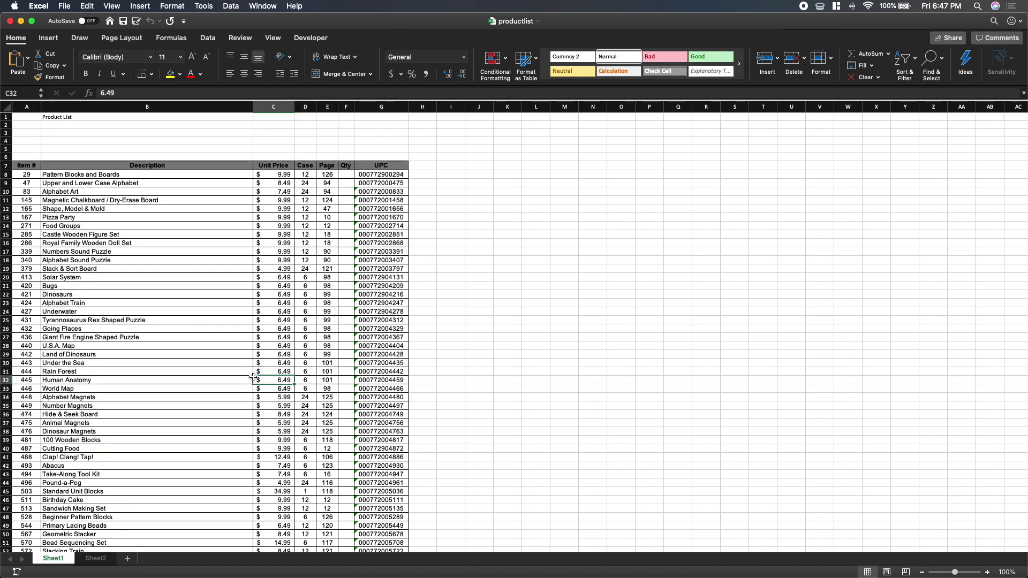
click(97, 560)
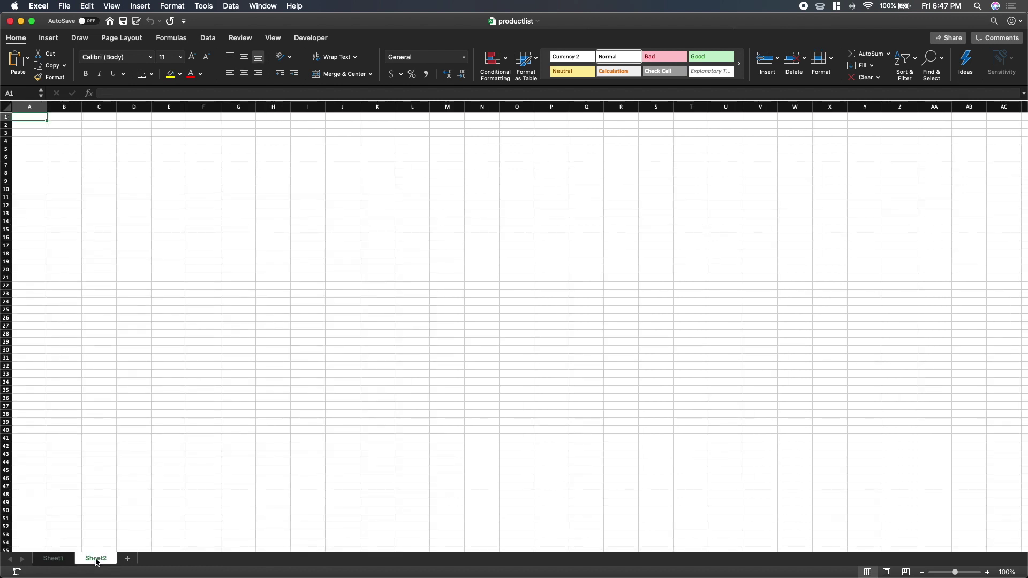
drag(96, 562, 32, 561)
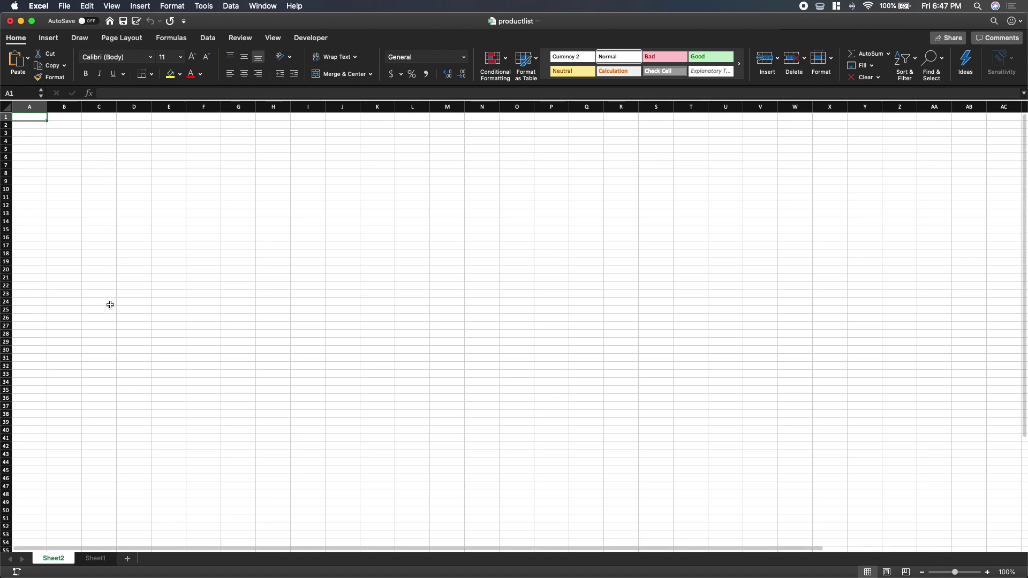
click(95, 558)
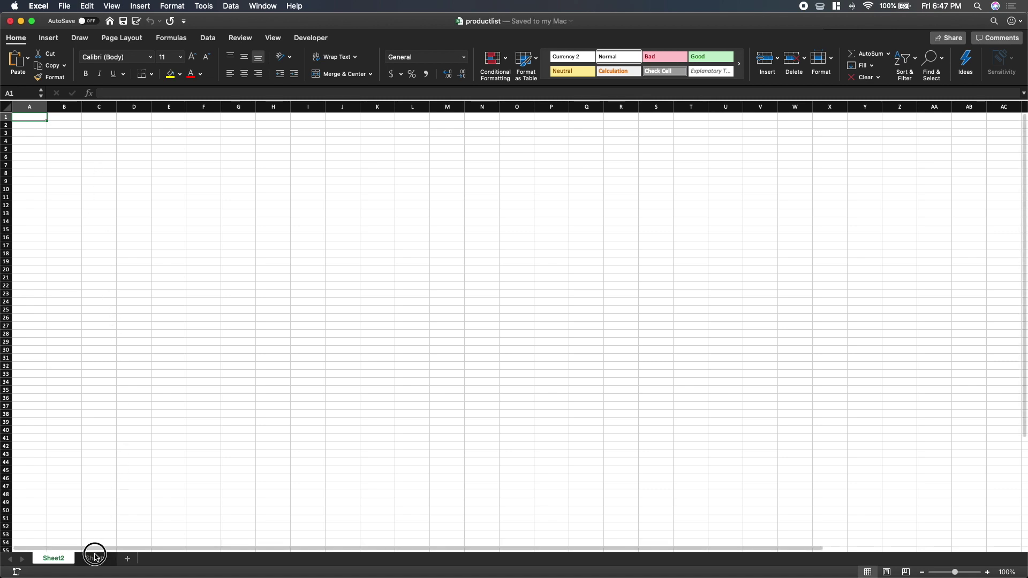
click(88, 152)
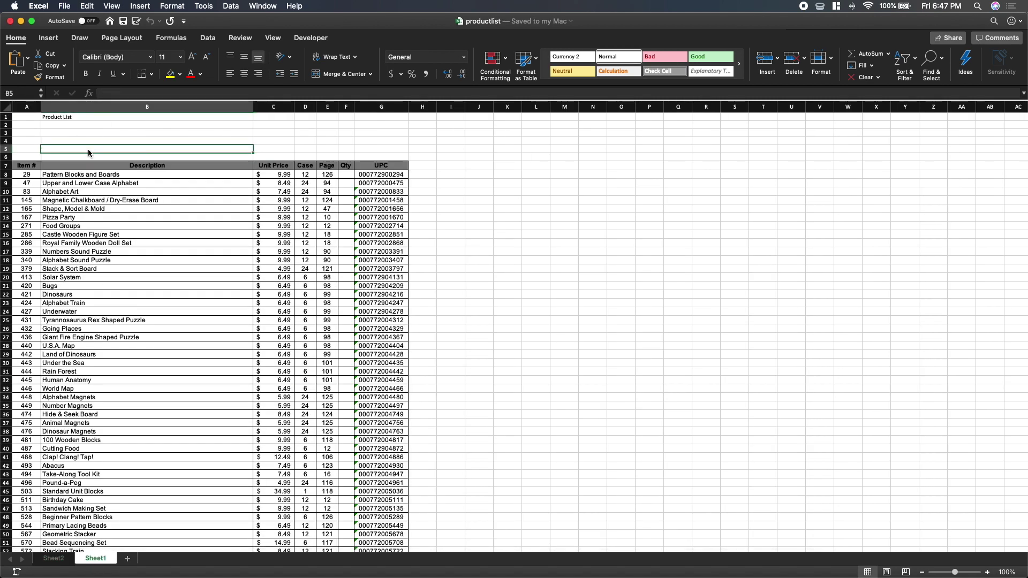
scroll(221, 267, down, 2)
scroll(221, 268, up, 2)
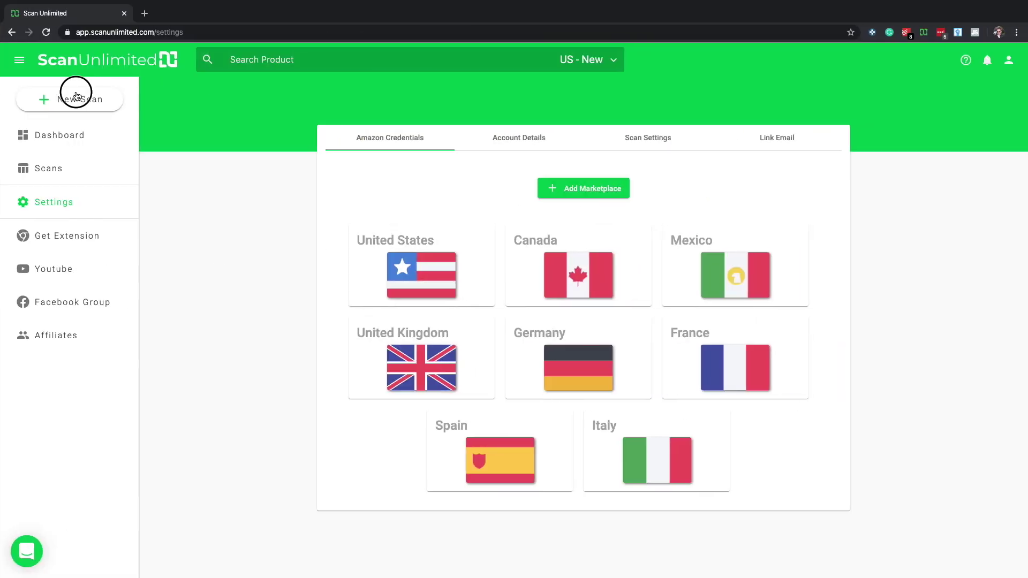
Switch to Scan Unlimited and try to start a new scan by uploading productlist.xlsx from the Demo folder.
click(75, 92)
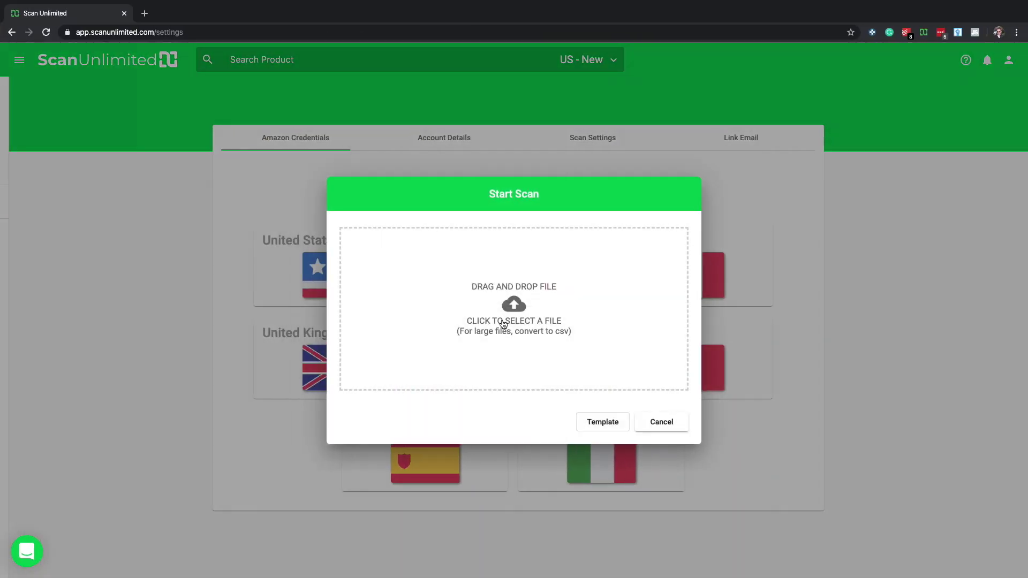
click(503, 323)
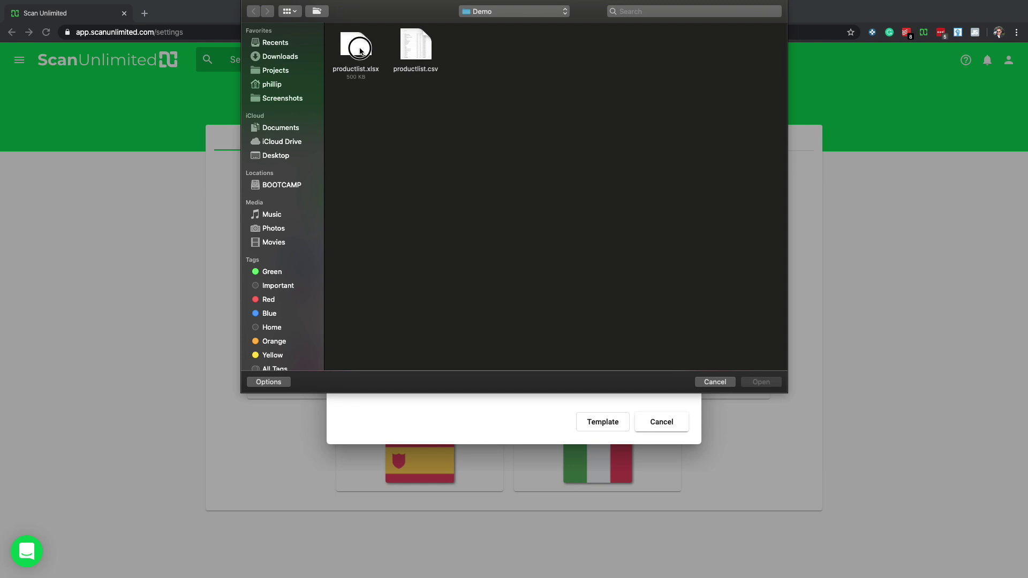
double_click(360, 50)
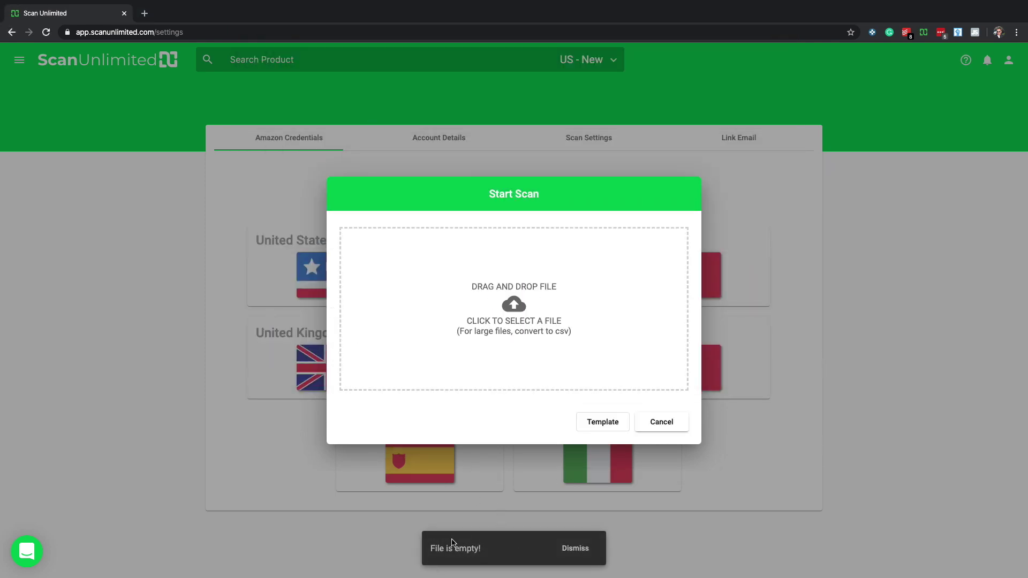
Return to the productlist workbook in Excel and compare the contents of Sheet1 with the first sheet, Sheet2.
key(ctrl+Left)
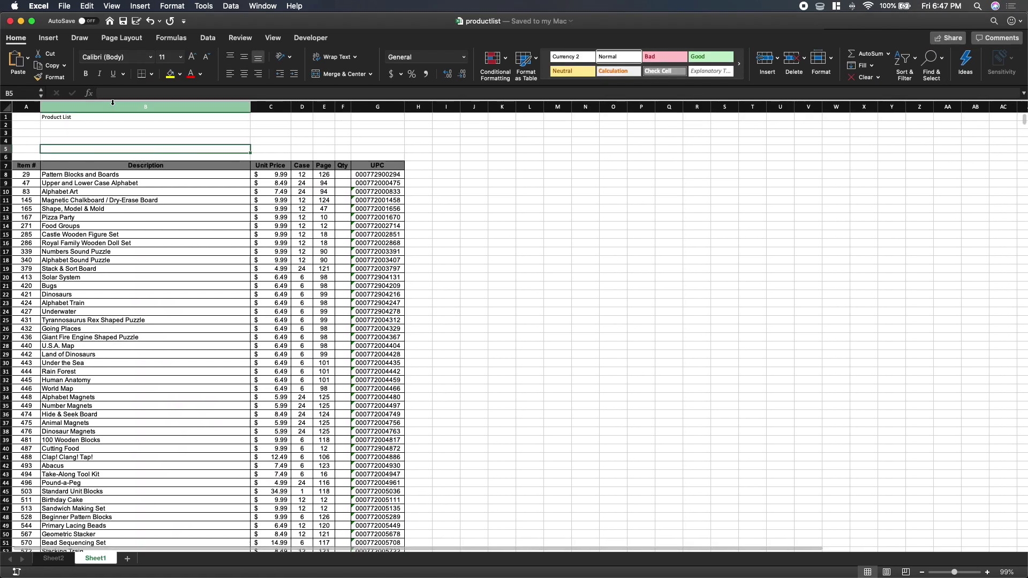
click(37, 117)
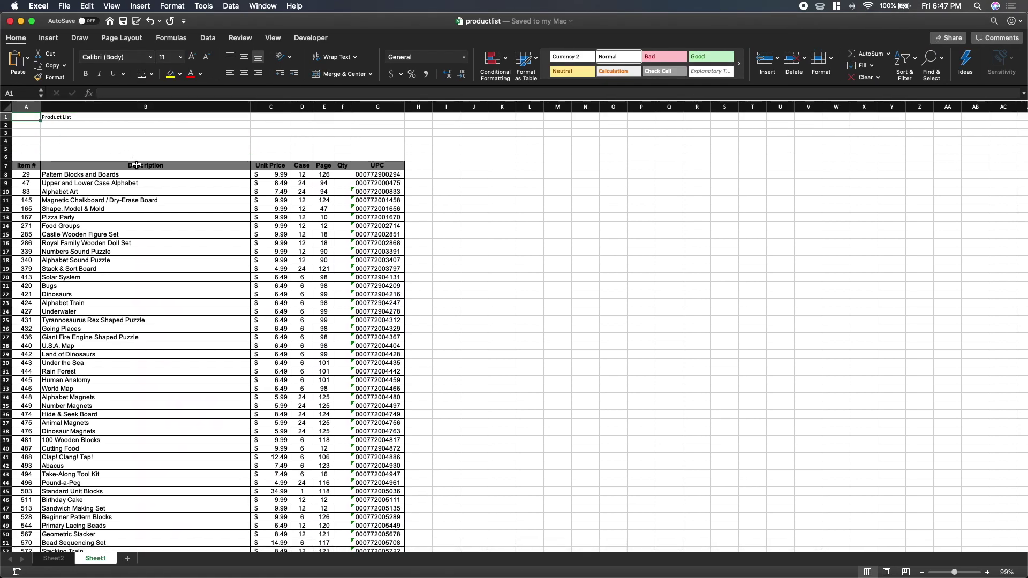
click(54, 559)
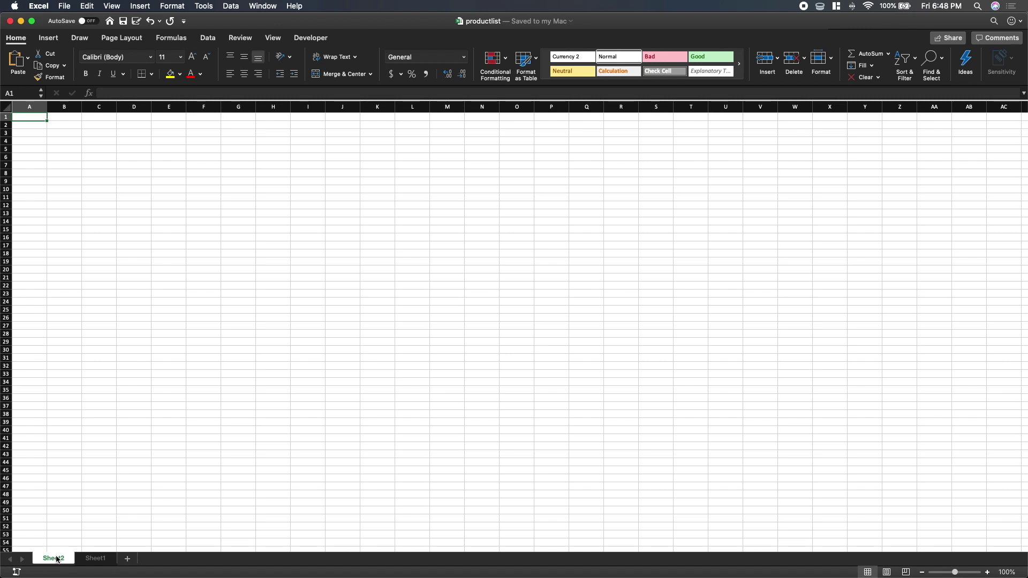
Hide the blank Sheet2 in the productlist workbook, leaving the Sheet1 product list in view.
right_click(57, 560)
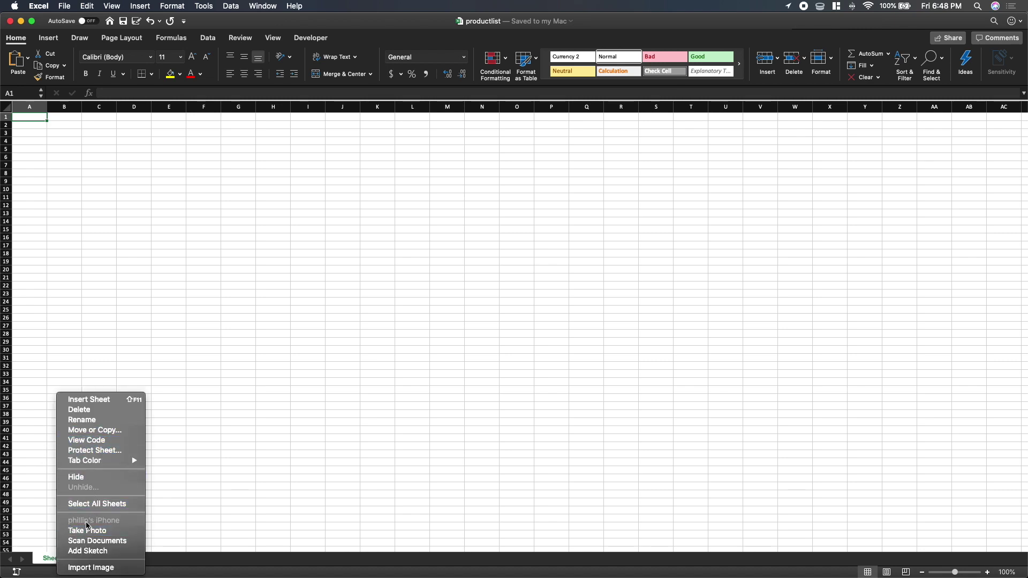
click(76, 476)
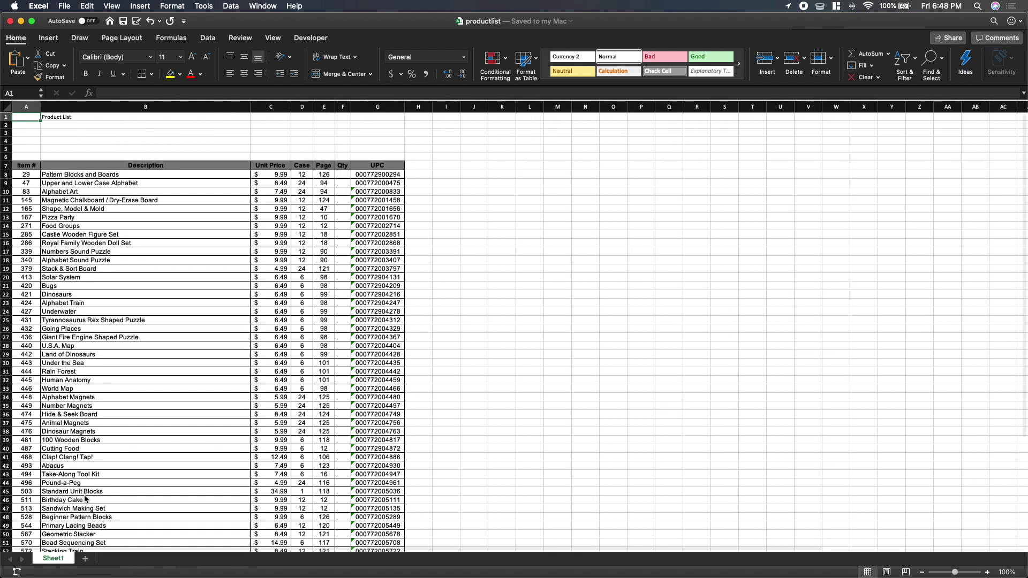
click(58, 457)
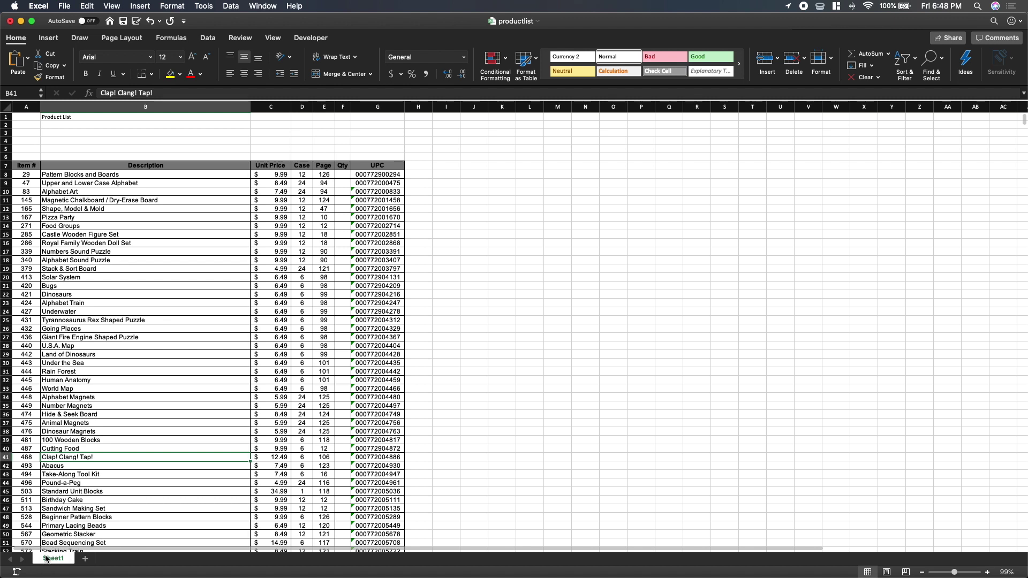
Unhide Sheet2 in the productlist workbook.
right_click(46, 559)
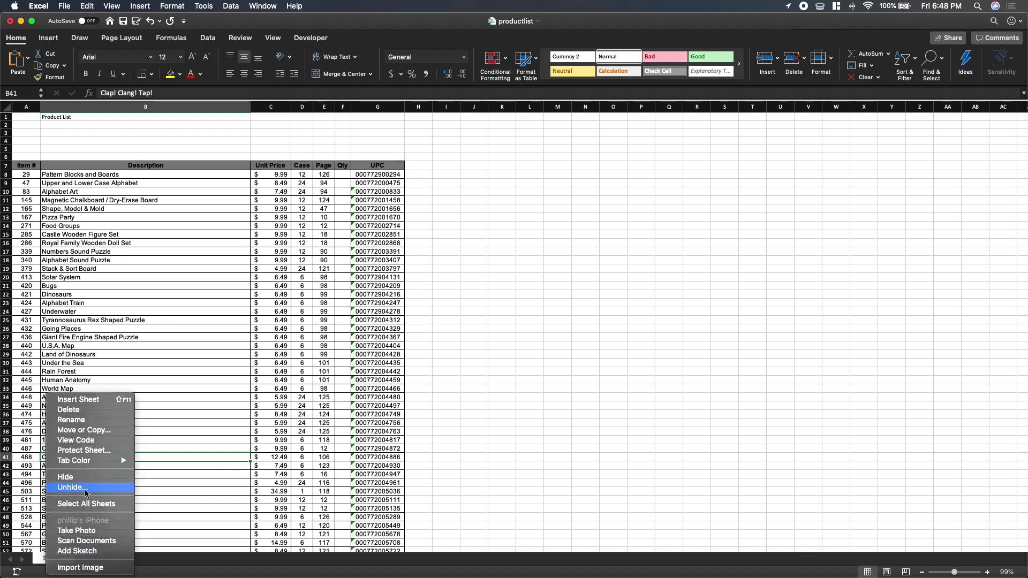
click(75, 487)
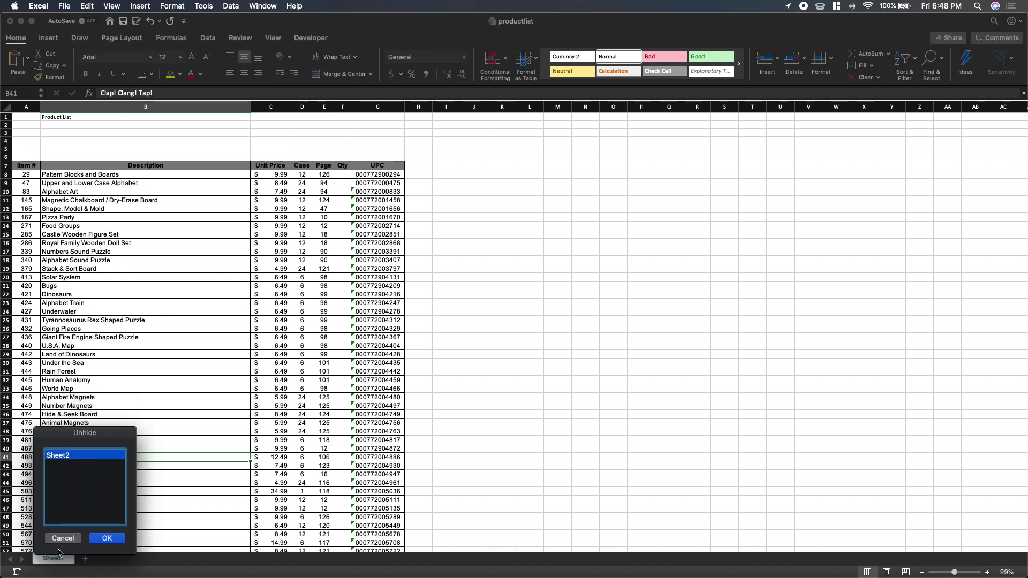
click(107, 540)
Switch to Scan Unlimited and dismiss the Start Scan dialog without uploading a file.
click(77, 420)
click(41, 115)
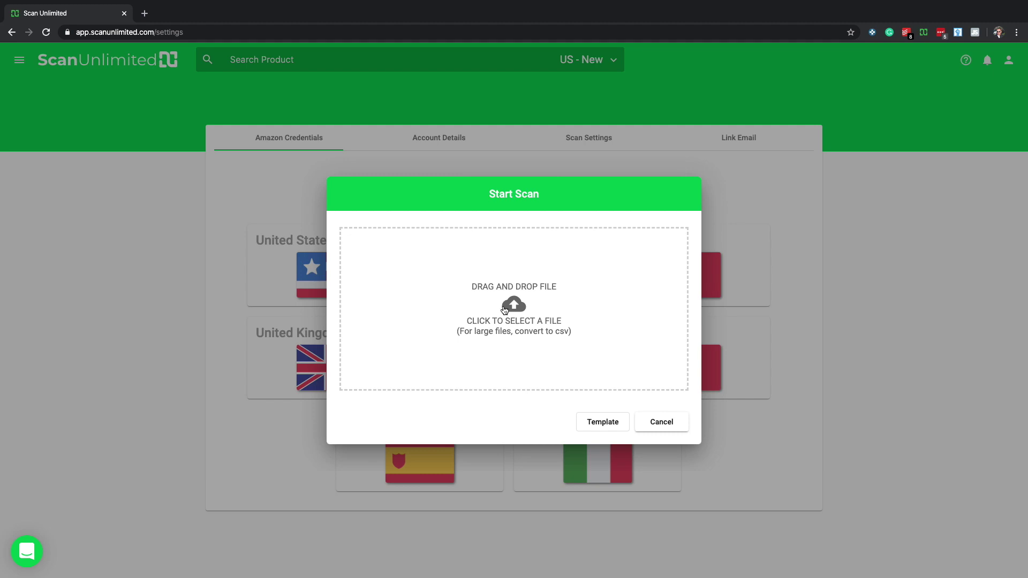
click(233, 278)
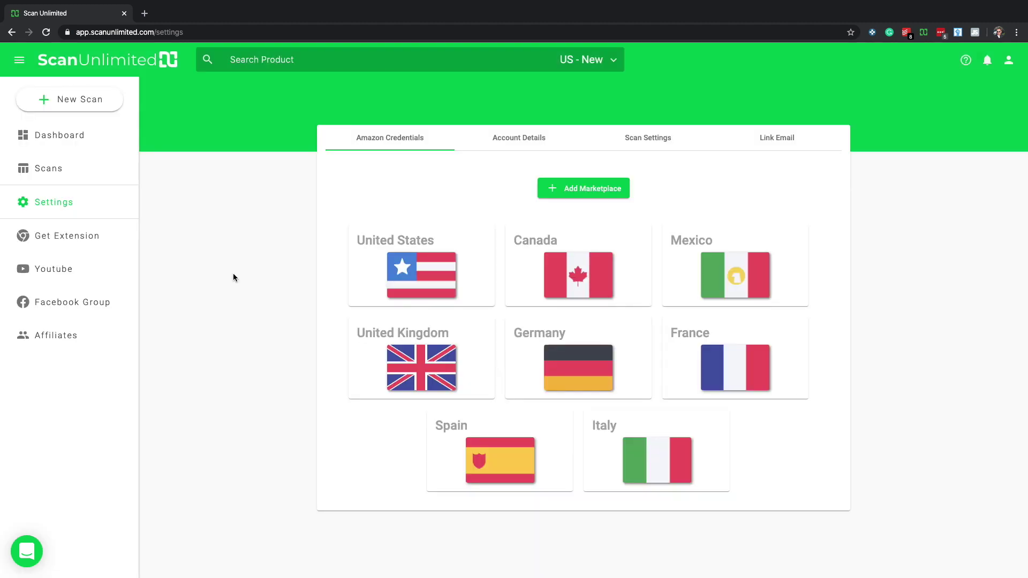